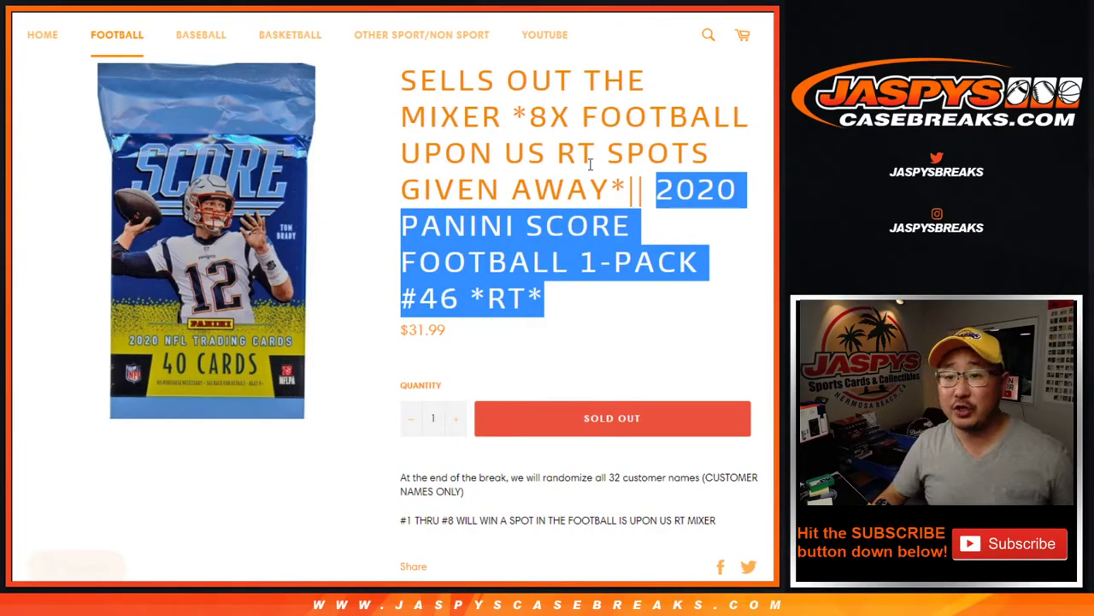
Check the buyer names tab, then return to the 2020 Score Football #46 listing
{"action": "scroll", "coordinate": [590, 164], "scroll_direction": "up", "scroll_amount": 2}
{"action": "left_click", "coordinate": [619, 249]}
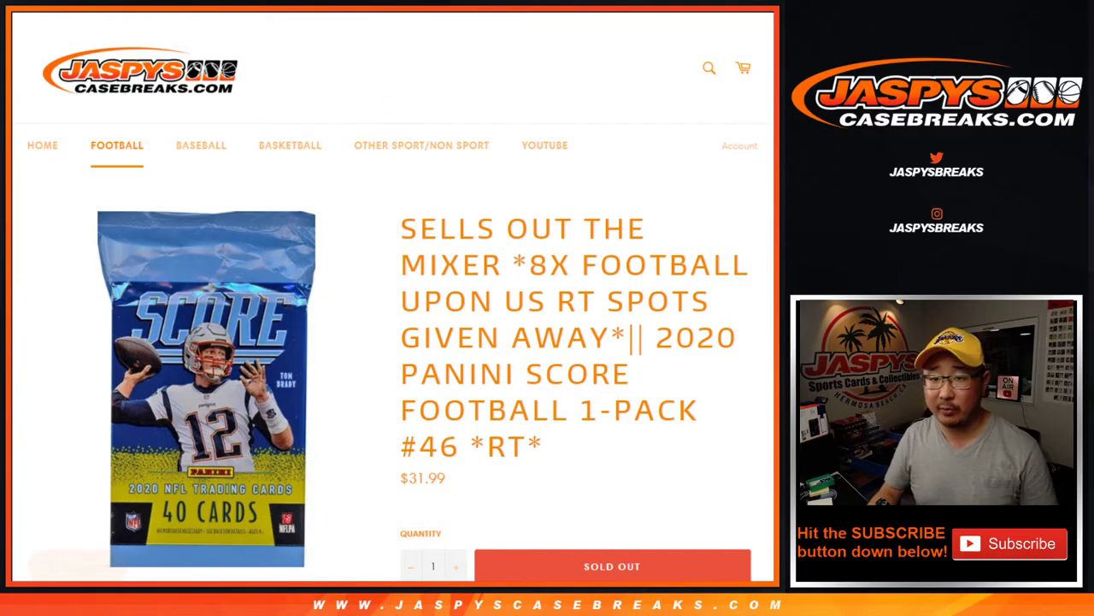
{"action": "key", "text": "ctrl+Tab"}
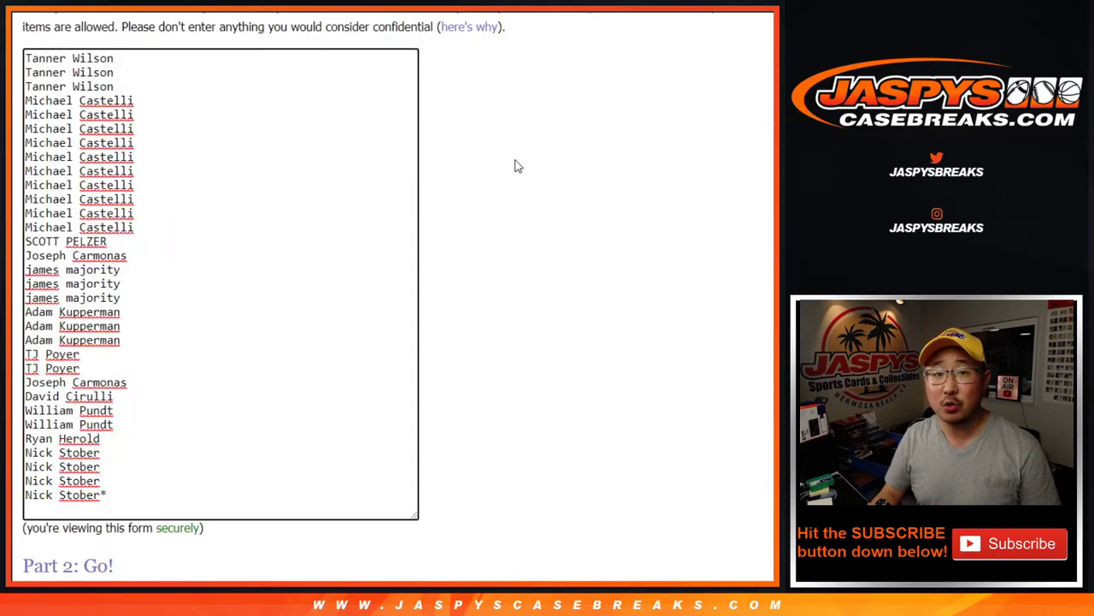
{"action": "key", "text": "ctrl+shift+Tab"}
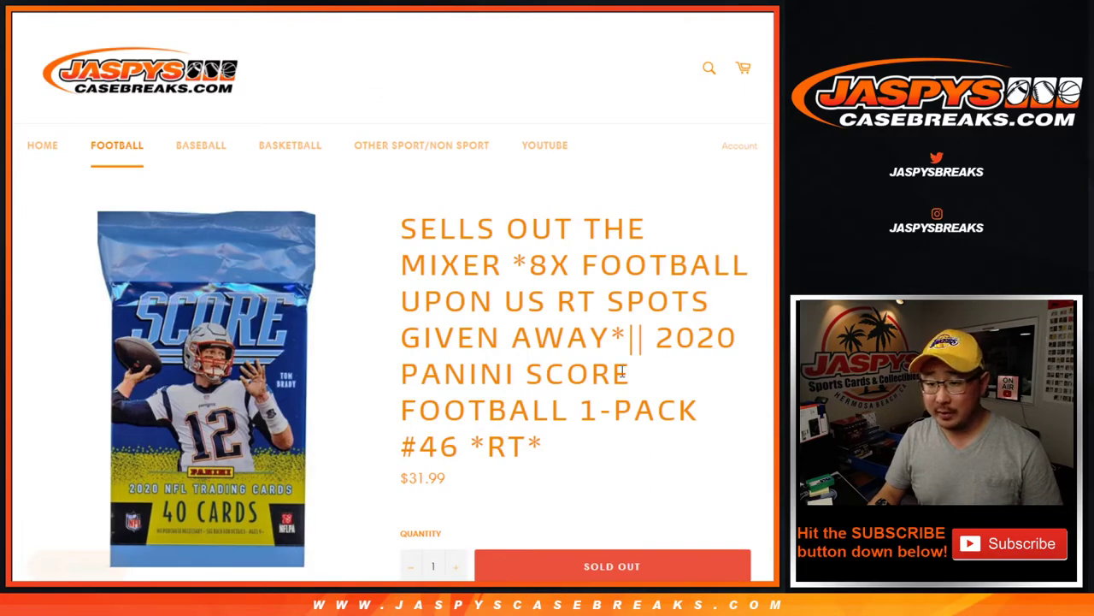
Highlight break number 46 in the listing title and go to the List Randomizer
{"action": "scroll", "coordinate": [621, 368], "scroll_direction": "down", "scroll_amount": 3}
{"action": "double_click", "coordinate": [438, 224]}
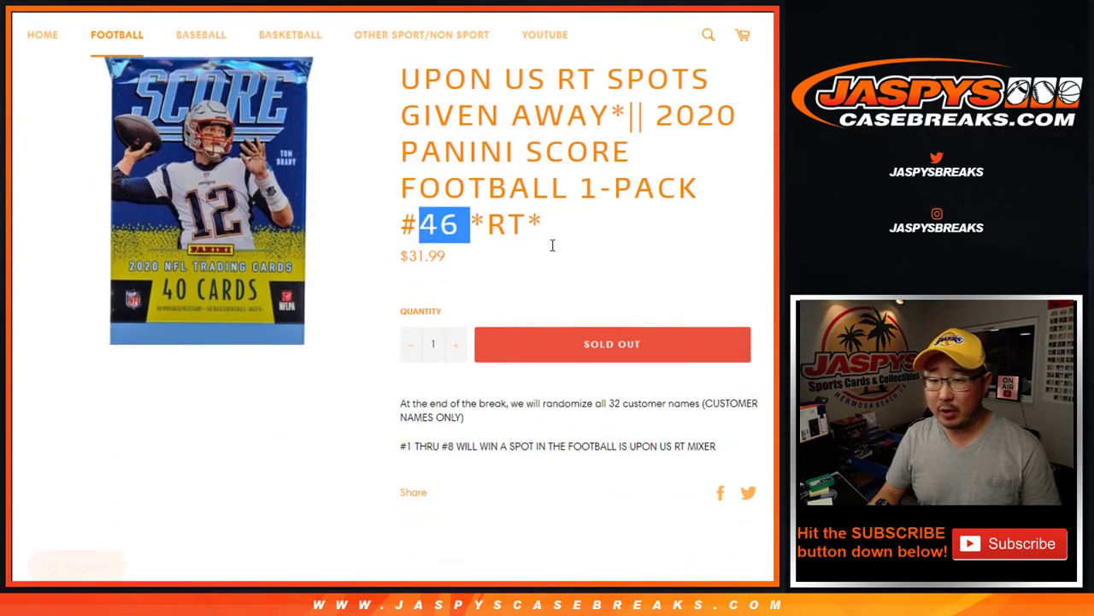
{"action": "scroll", "coordinate": [553, 246], "scroll_direction": "up", "scroll_amount": 3}
{"action": "key", "text": "ctrl+Tab"}
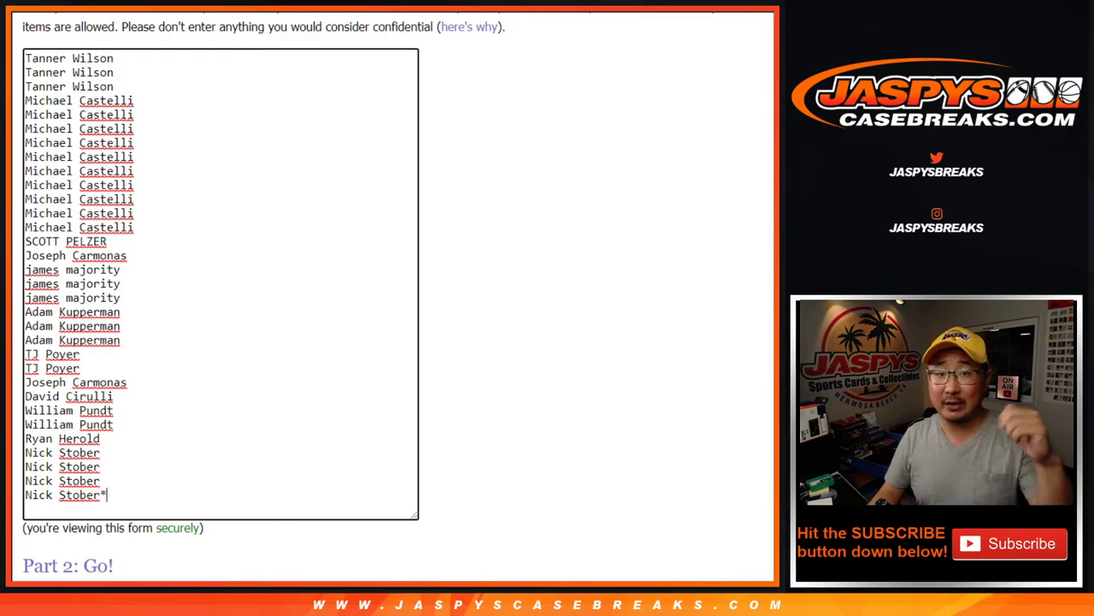
Roll two dice on the Dice Roller, getting a double six for 12
{"action": "key", "text": "ctrl+Tab"}
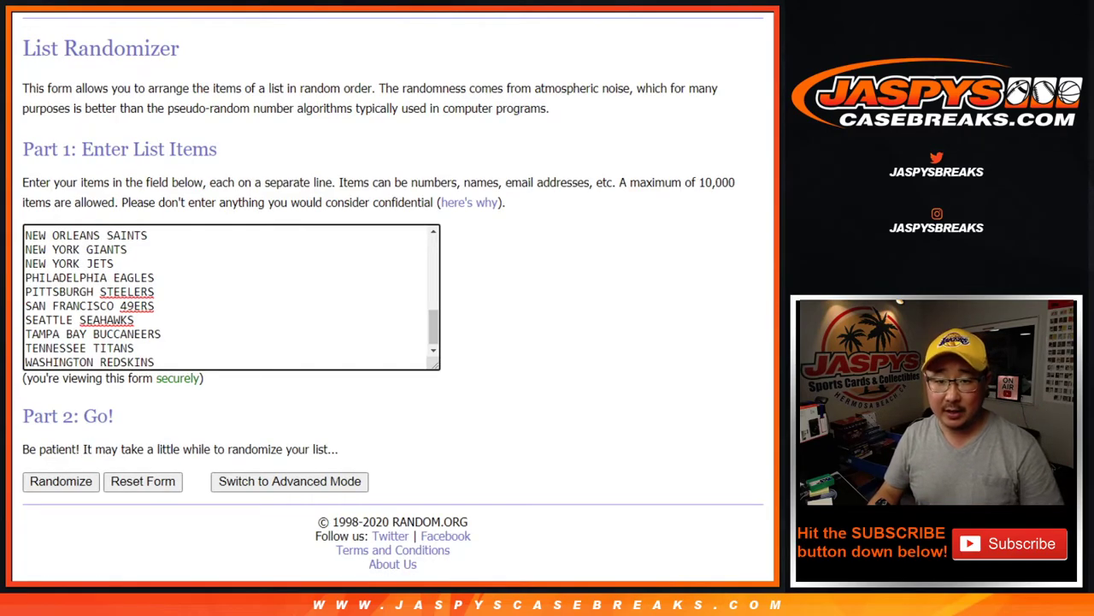
{"action": "key", "text": "ctrl+Tab"}
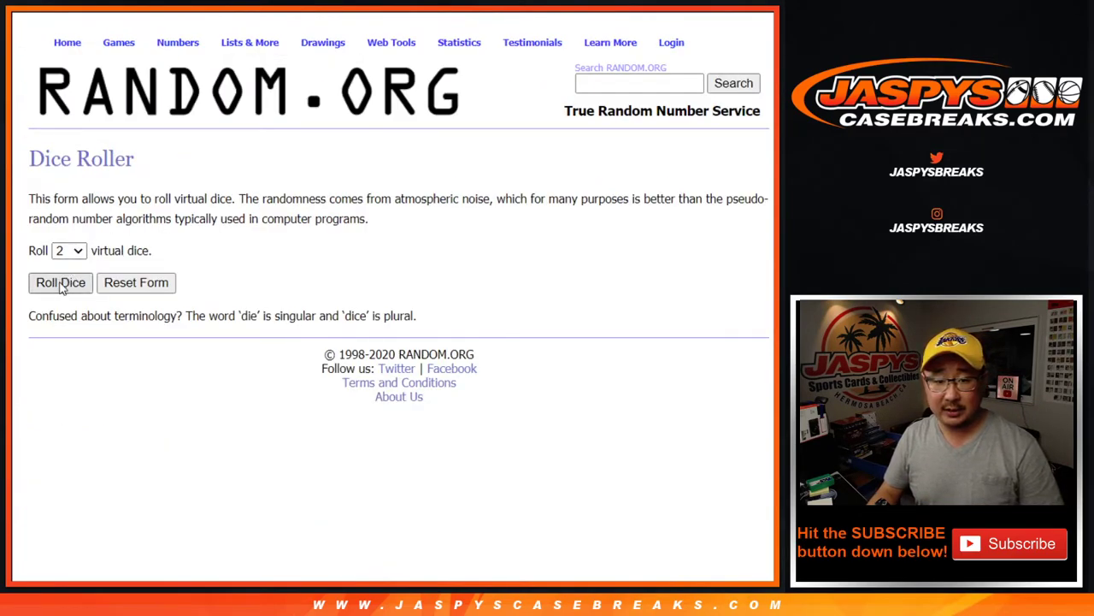
{"action": "left_click", "coordinate": [62, 289]}
Shuffle the 32-name buyer list twelve times
{"action": "key", "text": "ctrl+Tab"}
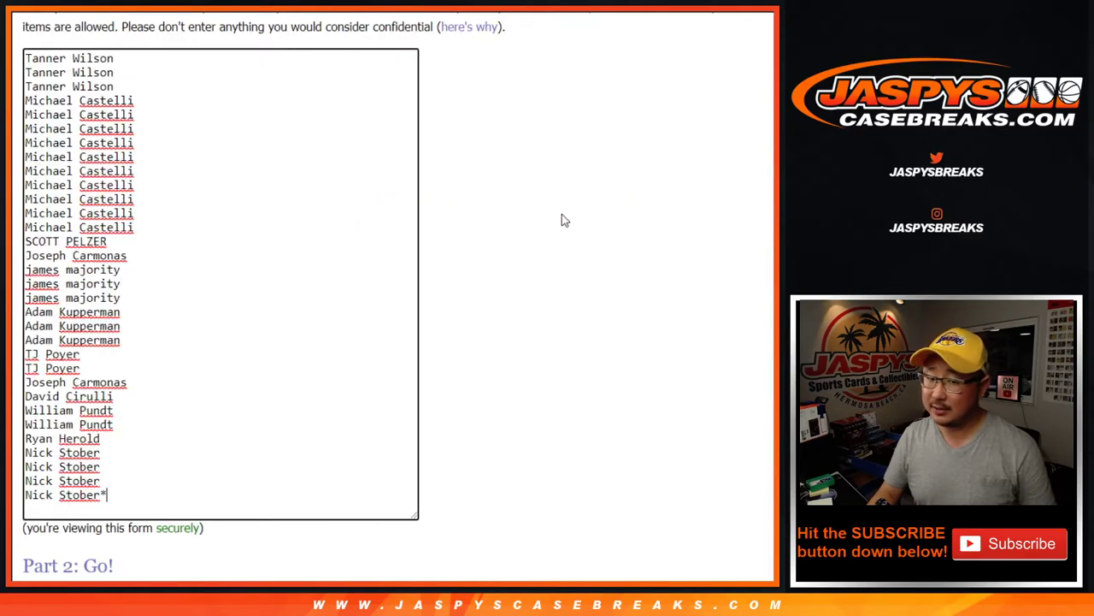
{"action": "scroll", "coordinate": [562, 213], "scroll_direction": "down", "scroll_amount": 2}
{"action": "left_click", "coordinate": [51, 481]}
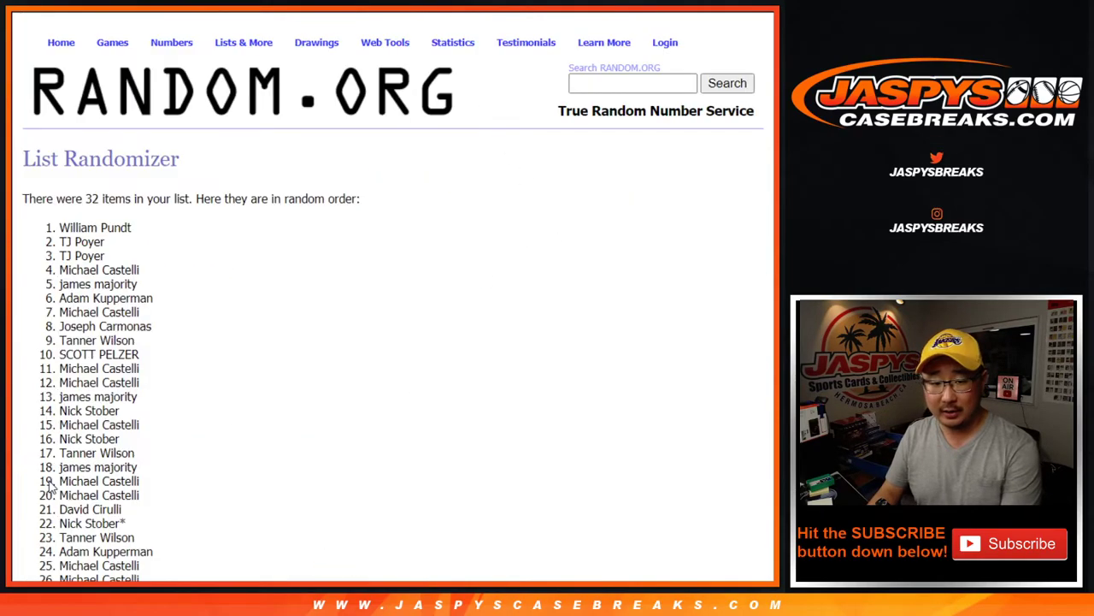
{"action": "scroll", "coordinate": [51, 485], "scroll_direction": "down", "scroll_amount": 3}
{"action": "left_click", "coordinate": [48, 482]}
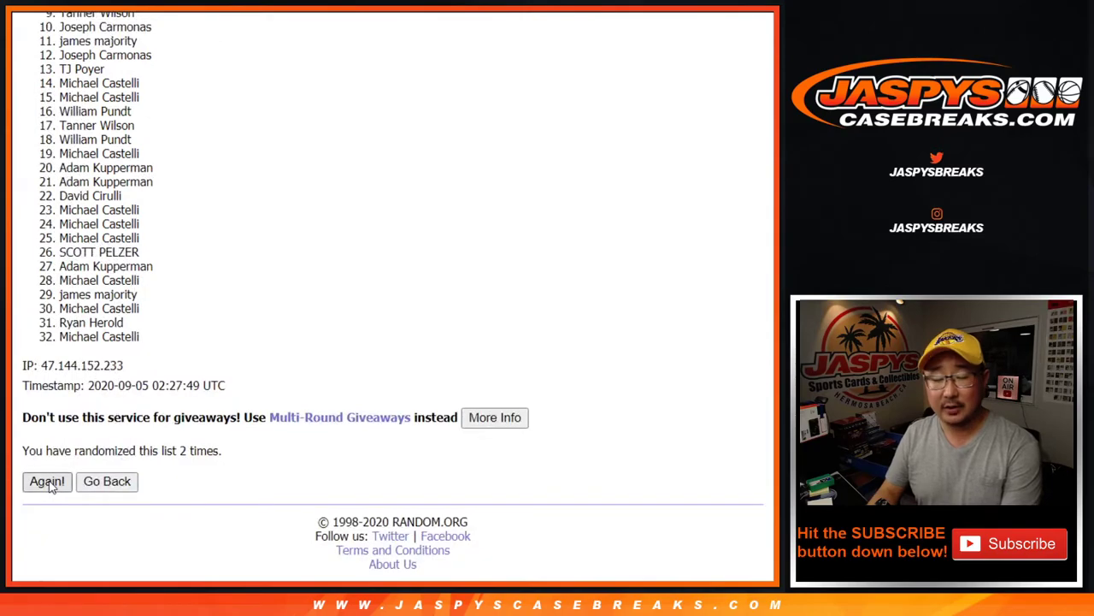
{"action": "left_click", "coordinate": [49, 482]}
{"action": "left_click", "coordinate": [49, 482]}
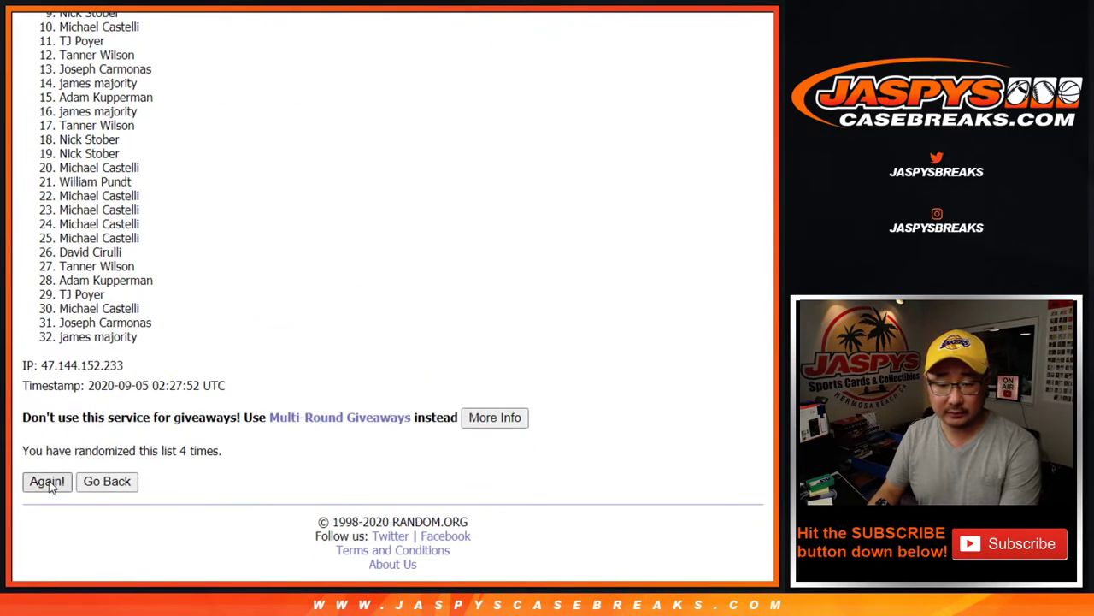
{"action": "left_click", "coordinate": [48, 482]}
{"action": "left_click", "coordinate": [49, 482]}
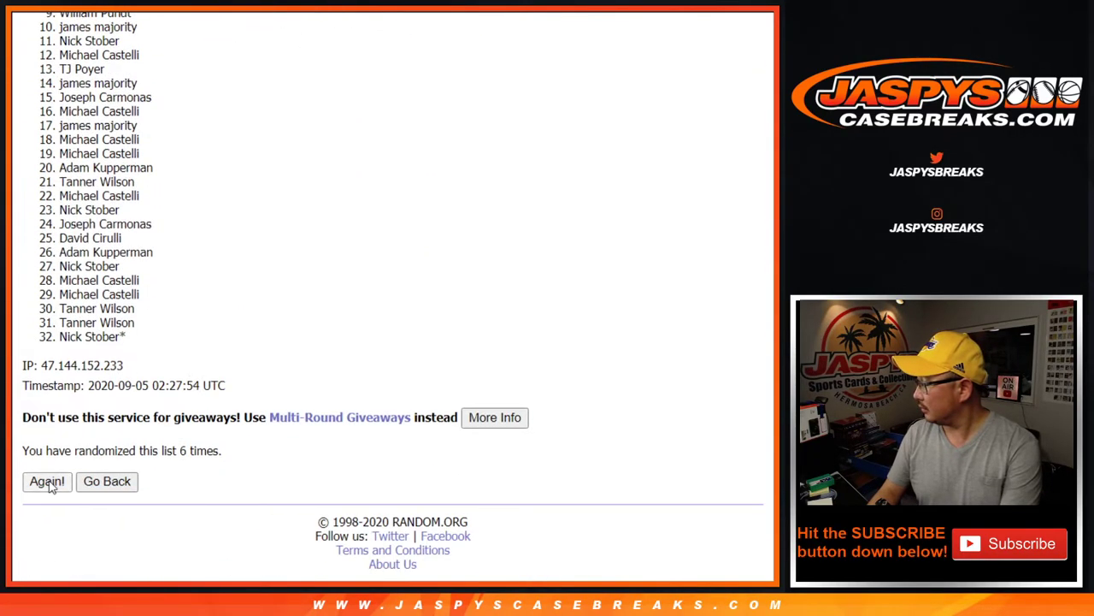
{"action": "left_click", "coordinate": [49, 483]}
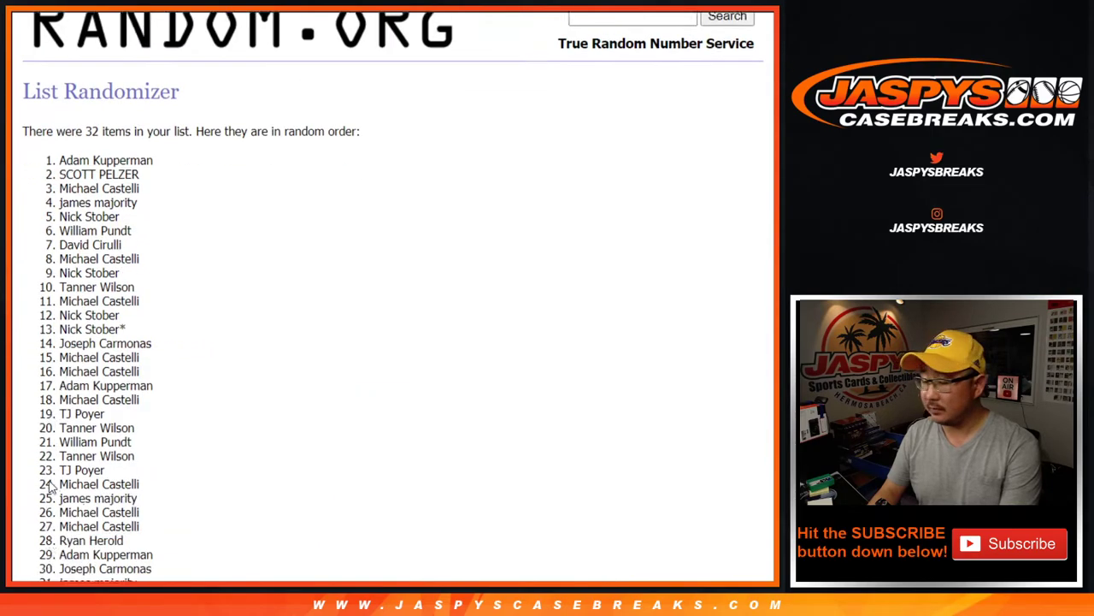
{"action": "left_click", "coordinate": [47, 481]}
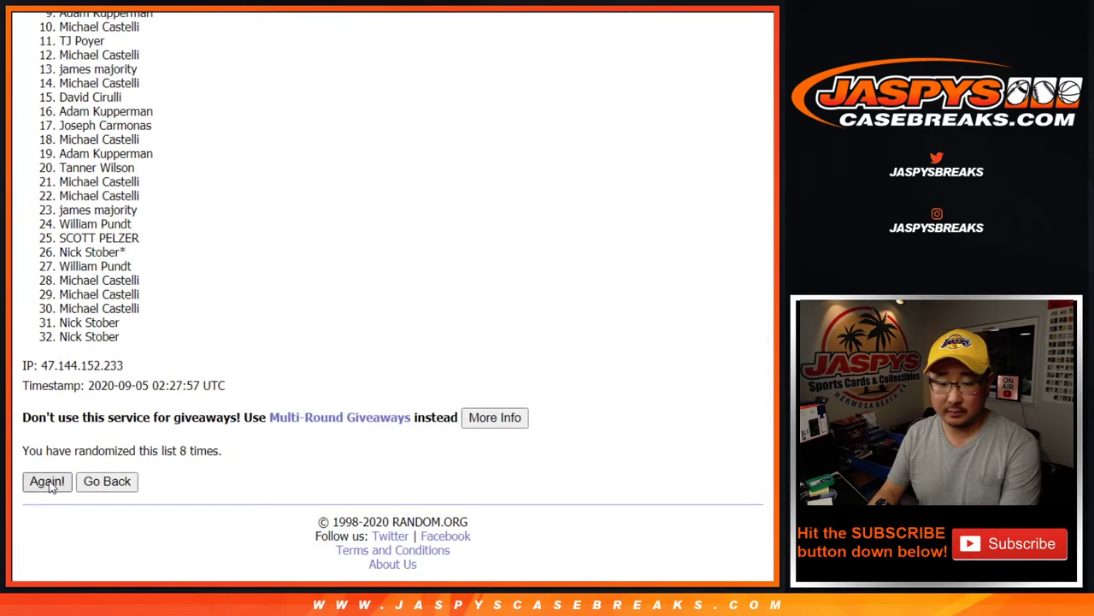
{"action": "left_click", "coordinate": [48, 483]}
{"action": "left_click", "coordinate": [47, 482]}
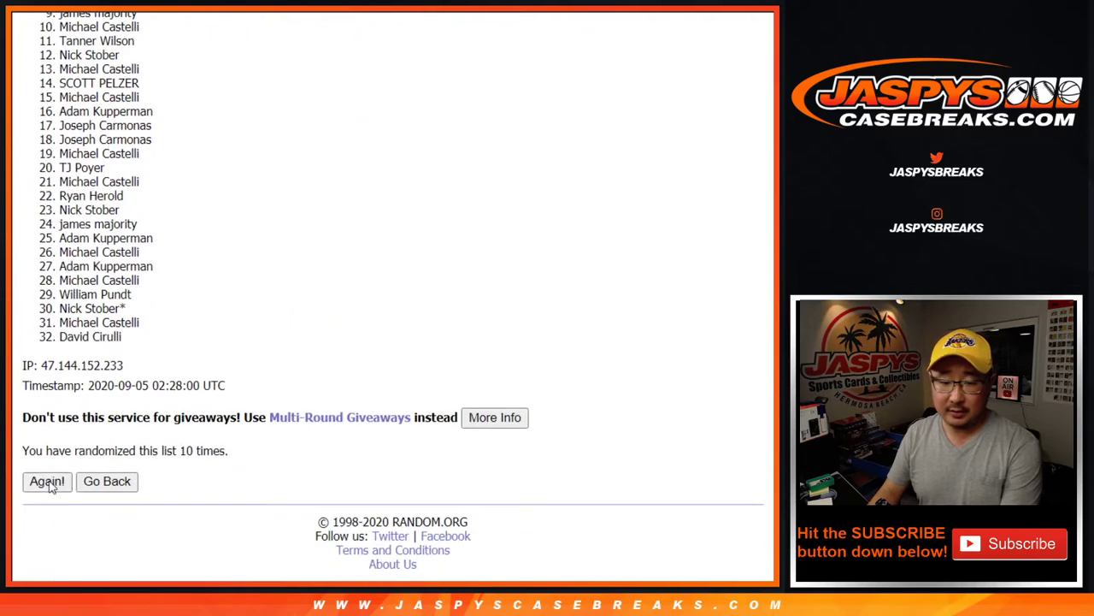
{"action": "left_click", "coordinate": [47, 481]}
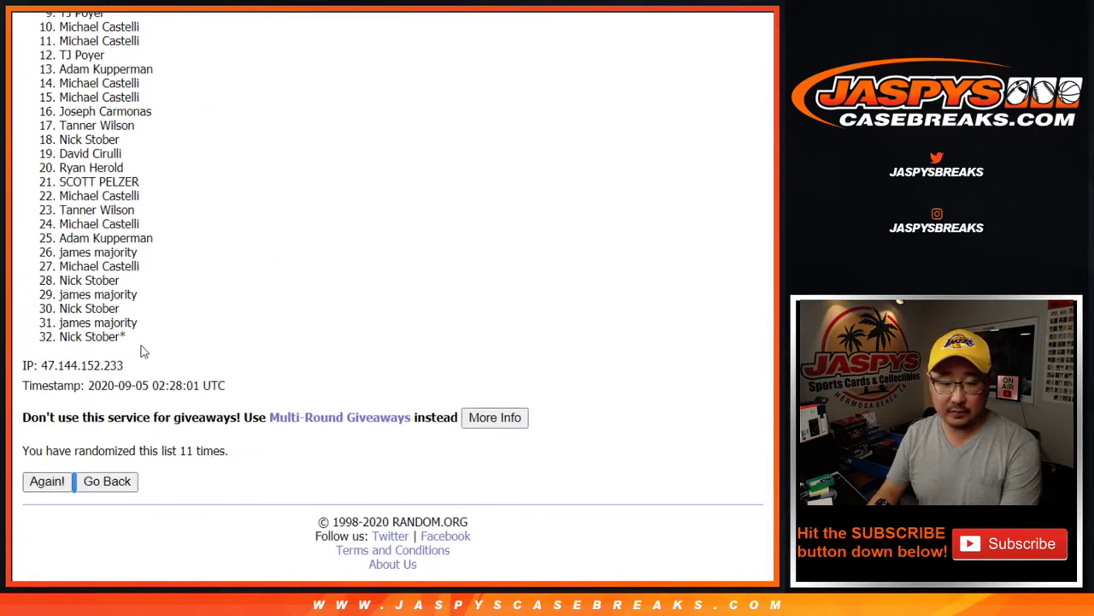
{"action": "key", "text": "Return"}
Select the final buyer order and bring up paste options at cell A1 in Google Sheets
{"action": "scroll", "coordinate": [188, 347], "scroll_direction": "up", "scroll_amount": 2}
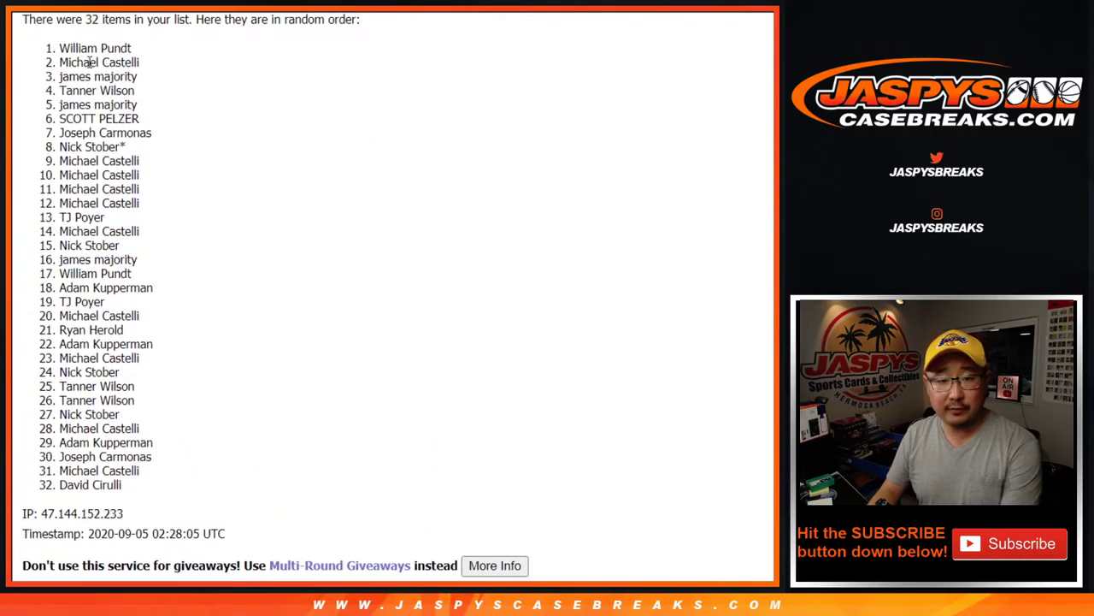
{"action": "mouse_move", "coordinate": [62, 48]}
{"action": "left_mouse_down"}
{"action": "mouse_move", "coordinate": [142, 380]}
{"action": "mouse_move", "coordinate": [141, 489]}
{"action": "left_mouse_up"}
{"action": "scroll", "coordinate": [151, 393], "scroll_direction": "down", "scroll_amount": 1}
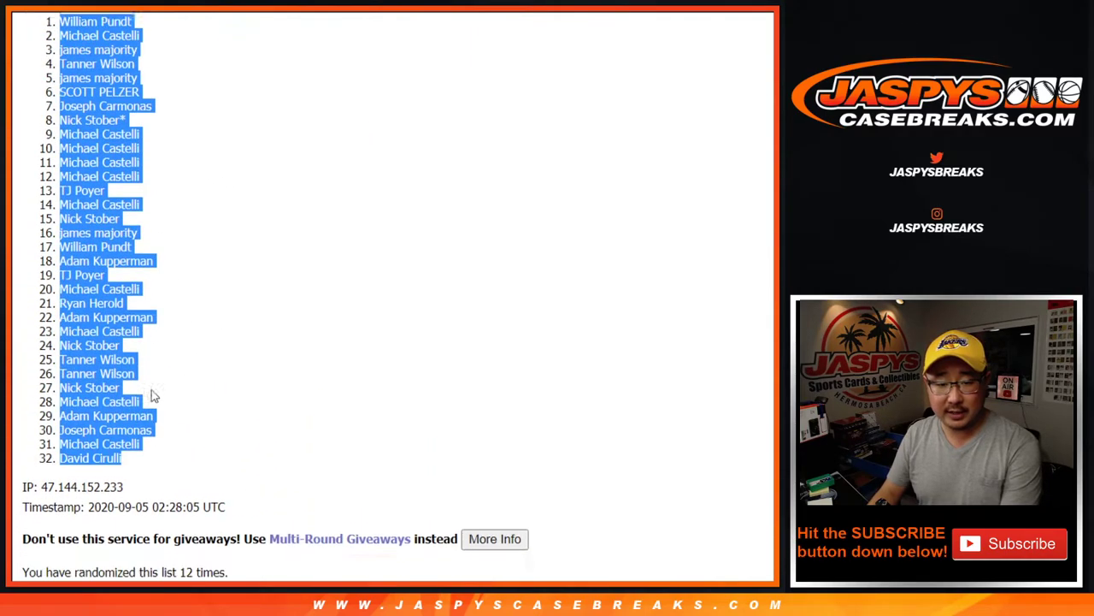
{"action": "key", "text": "alt+Tab"}
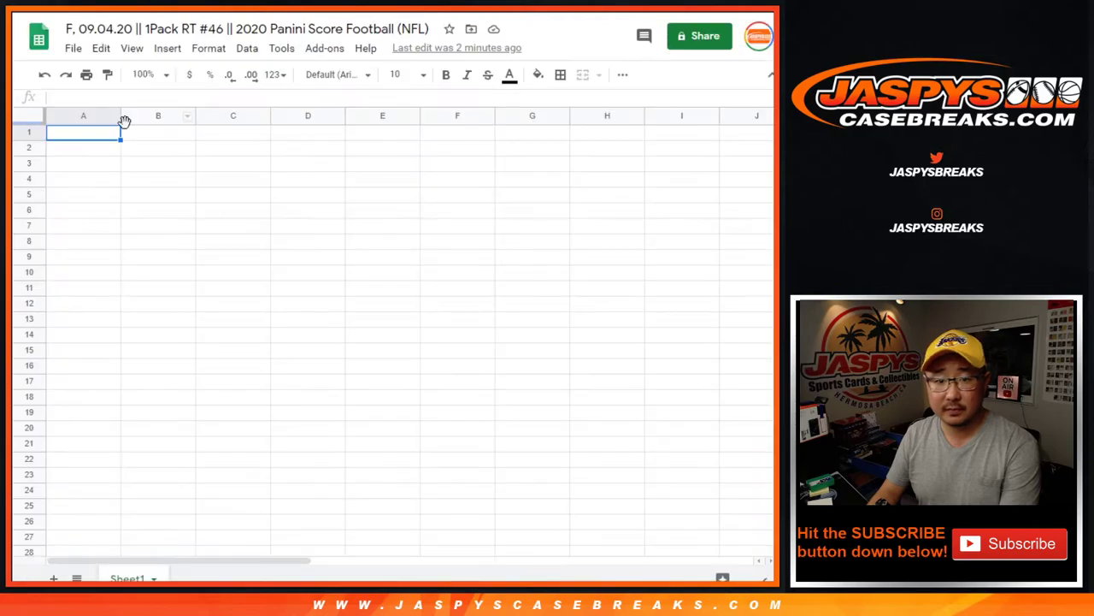
{"action": "right_click", "coordinate": [100, 132]}
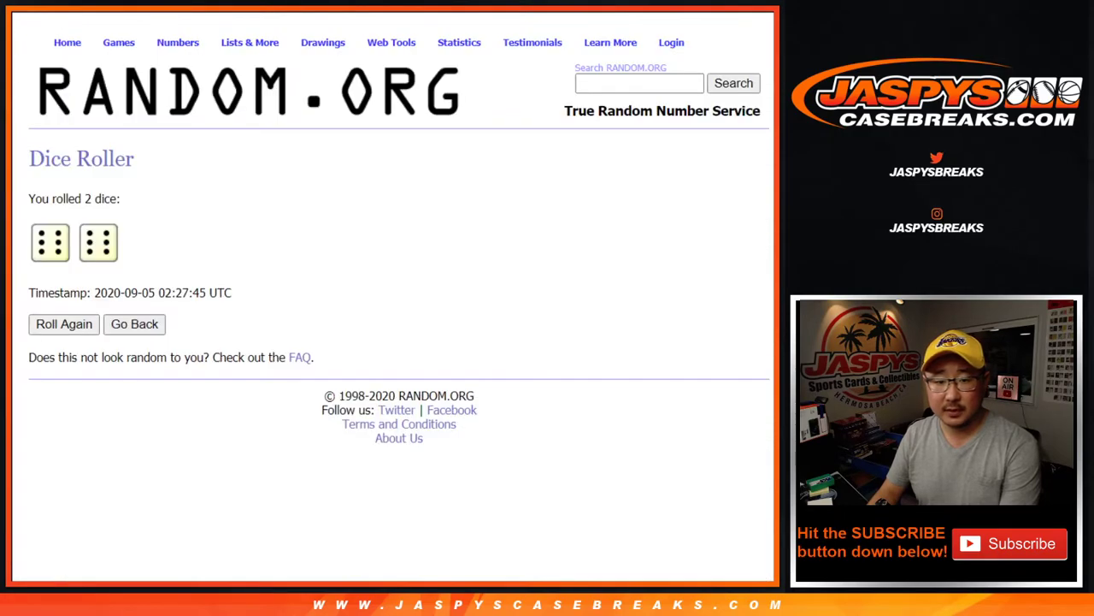
Shuffle the 32 NFL teams twelve times, ending Las Vegas Raiders to Atlanta Falcons
{"action": "left_click", "coordinate": [53, 481]}
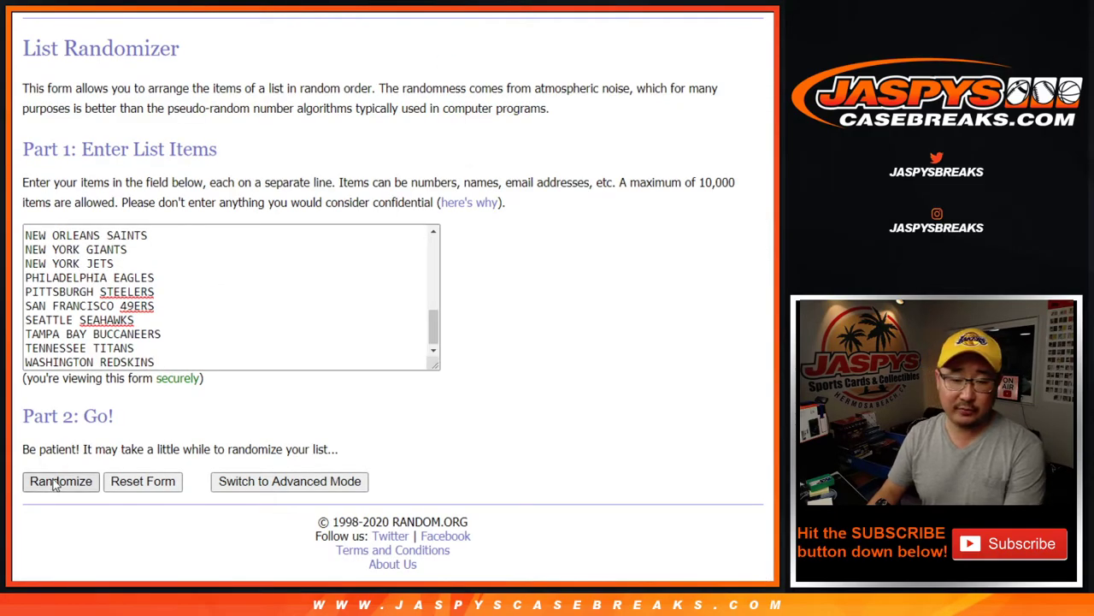
{"action": "scroll", "coordinate": [56, 484], "scroll_direction": "down", "scroll_amount": 10}
{"action": "left_click", "coordinate": [47, 482]}
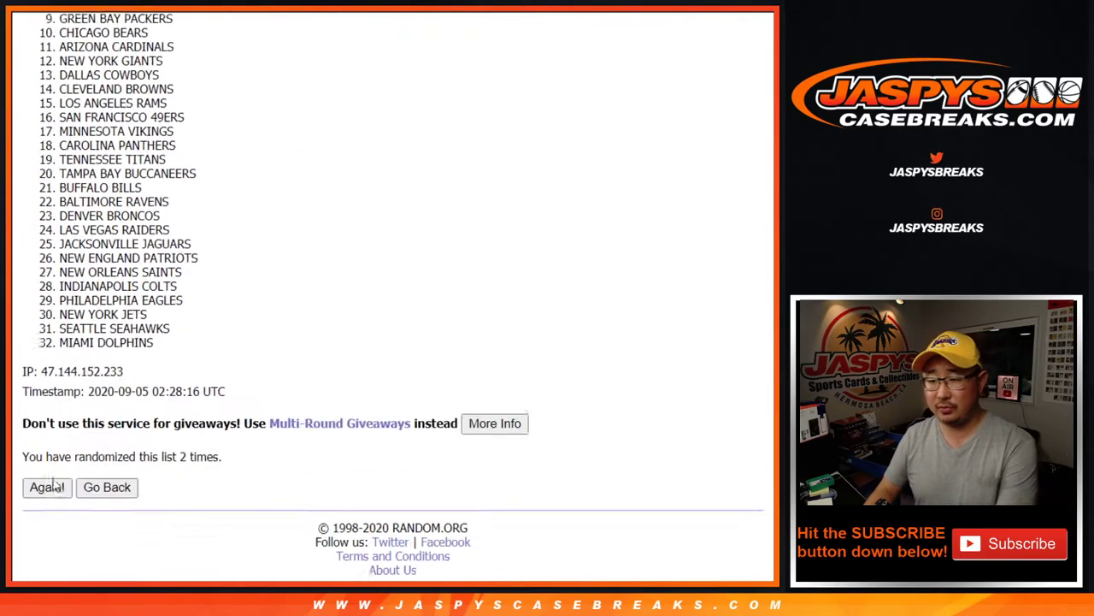
{"action": "left_click", "coordinate": [47, 482]}
{"action": "scroll", "coordinate": [54, 484], "scroll_direction": "down", "scroll_amount": 5}
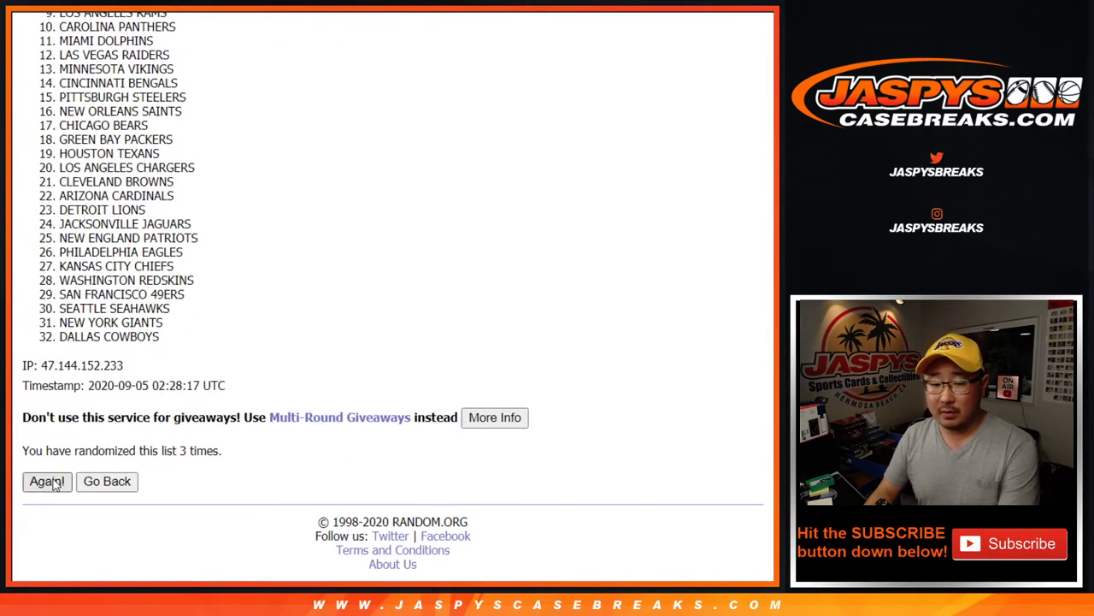
{"action": "left_click", "coordinate": [54, 481]}
{"action": "left_click", "coordinate": [47, 481]}
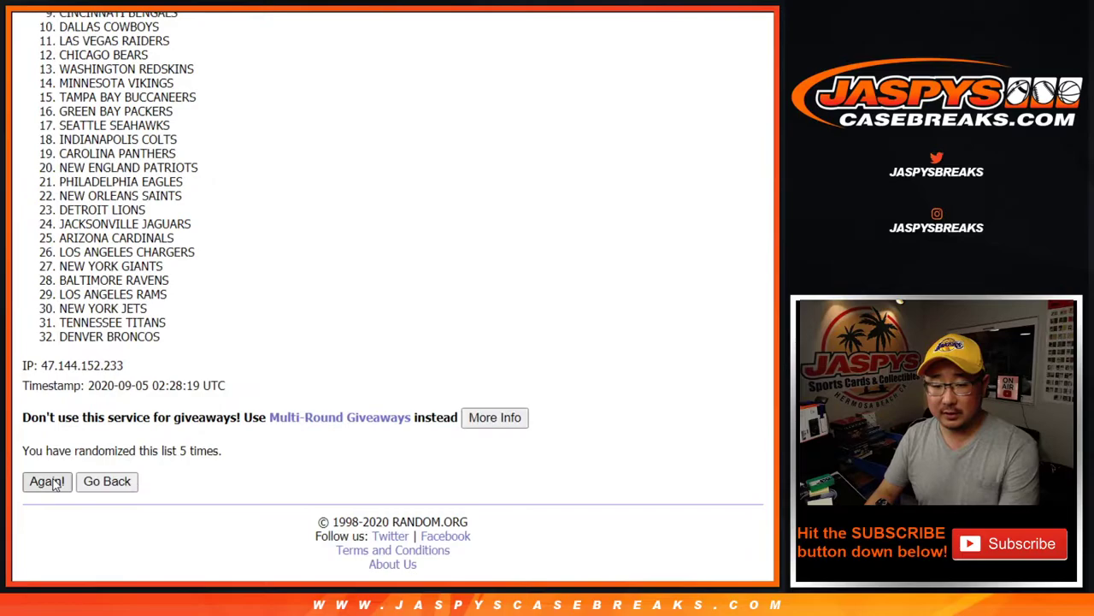
{"action": "left_click", "coordinate": [47, 481]}
{"action": "scroll", "coordinate": [54, 483], "scroll_direction": "down", "scroll_amount": 5}
{"action": "left_click", "coordinate": [47, 481]}
{"action": "scroll", "coordinate": [54, 484], "scroll_direction": "down", "scroll_amount": 5}
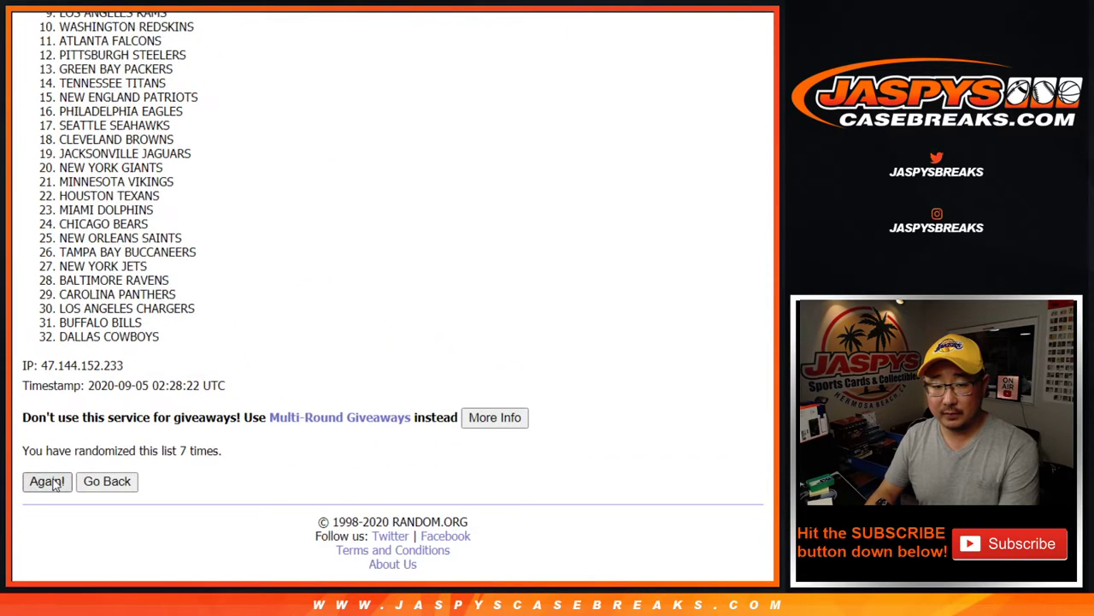
{"action": "left_click", "coordinate": [47, 482]}
{"action": "left_click", "coordinate": [47, 482]}
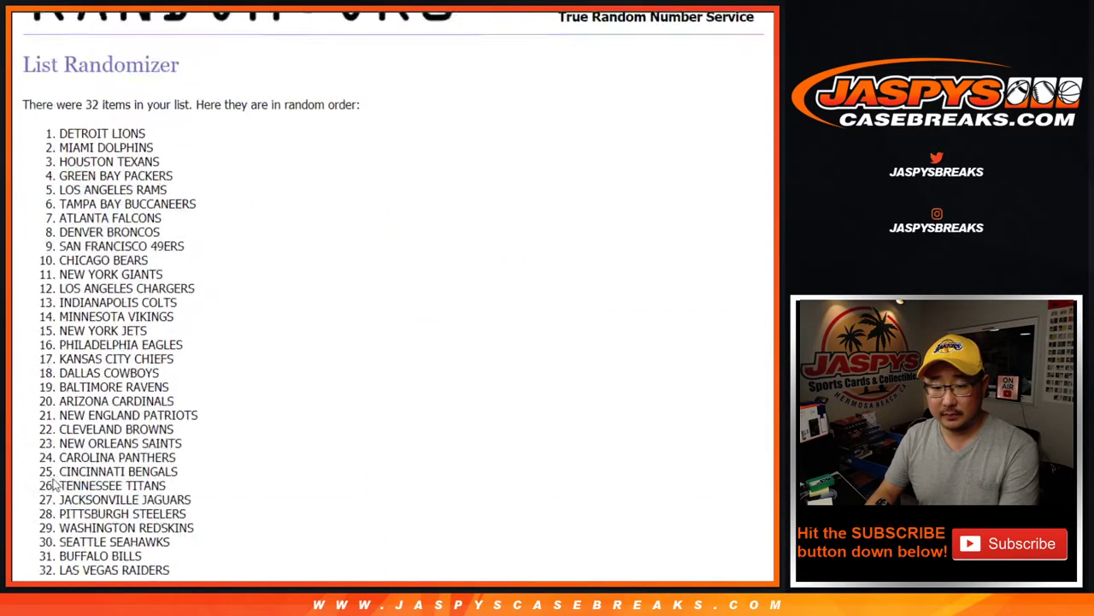
{"action": "scroll", "coordinate": [54, 484], "scroll_direction": "down", "scroll_amount": 5}
{"action": "left_click", "coordinate": [47, 482]}
{"action": "scroll", "coordinate": [54, 484], "scroll_direction": "down", "scroll_amount": 5}
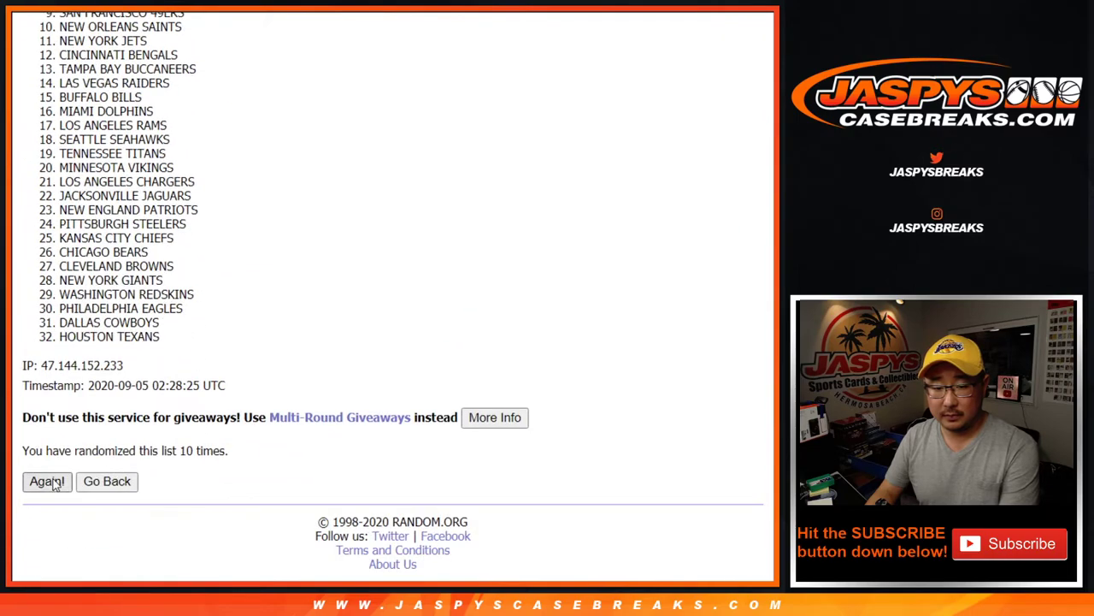
{"action": "left_click", "coordinate": [53, 483]}
{"action": "left_click", "coordinate": [47, 481]}
Select the final numbered team list and return to the Google Sheets spreadsheet
{"action": "scroll", "coordinate": [218, 283], "scroll_direction": "down", "scroll_amount": 5}
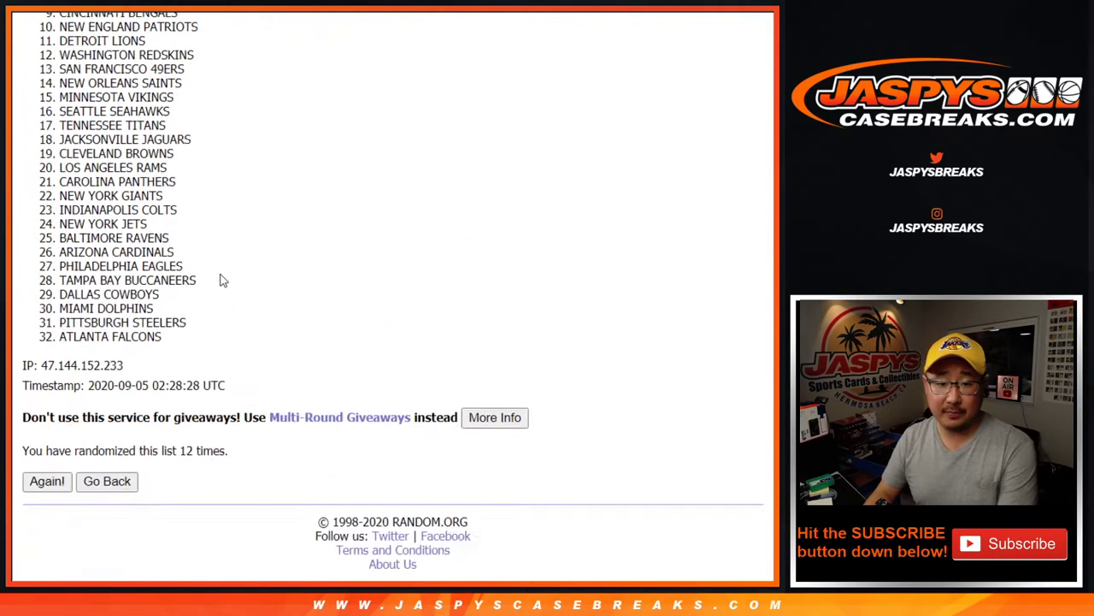
{"action": "scroll", "coordinate": [183, 310], "scroll_direction": "up", "scroll_amount": 3}
{"action": "mouse_move", "coordinate": [58, 48]}
{"action": "left_mouse_down"}
{"action": "mouse_move", "coordinate": [77, 79]}
{"action": "mouse_move", "coordinate": [161, 501]}
{"action": "mouse_move", "coordinate": [167, 489]}
{"action": "left_mouse_up"}
{"action": "scroll", "coordinate": [143, 270], "scroll_direction": "down", "scroll_amount": 1}
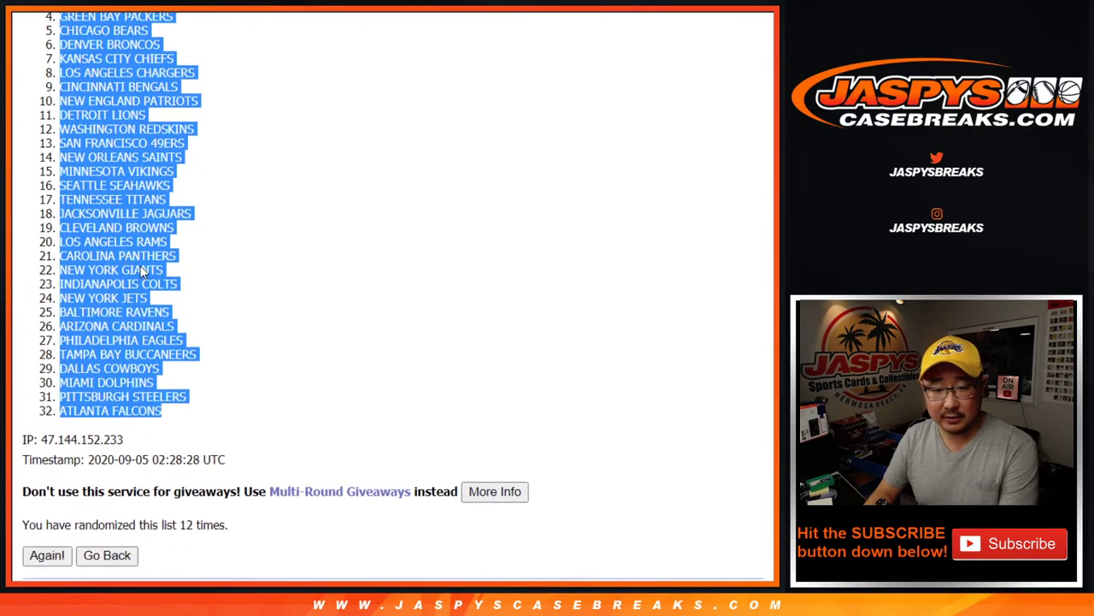
{"action": "key", "text": "alt+Tab"}
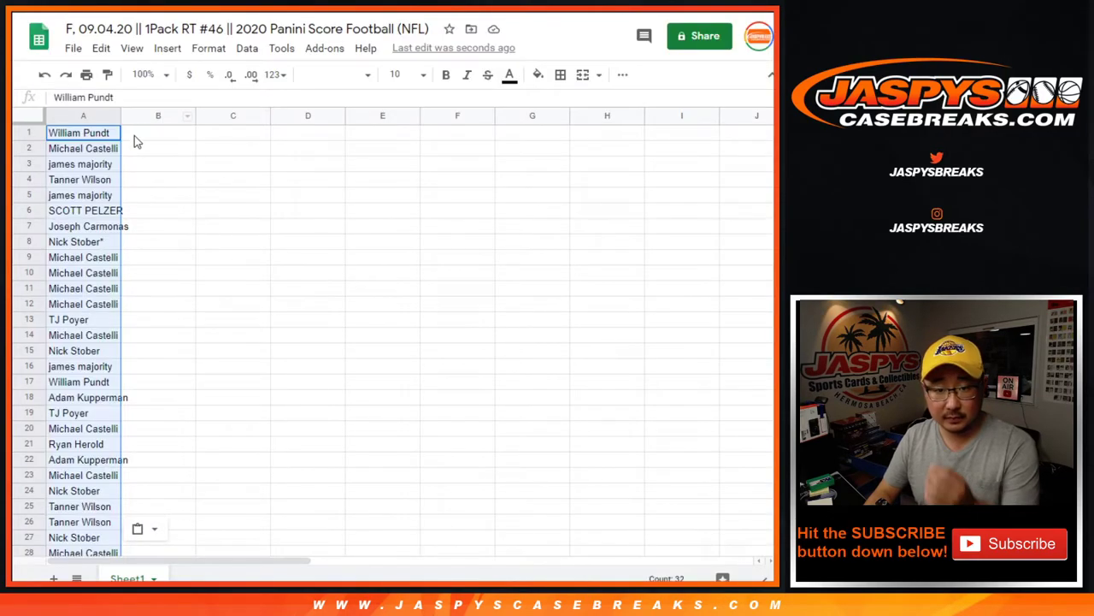
Paste the teams into column B, apply Helvetica Neue 12, and autofit columns A and B
{"action": "right_click", "coordinate": [134, 135]}
{"action": "left_click", "coordinate": [177, 118]}
{"action": "key", "text": "ctrl+a"}
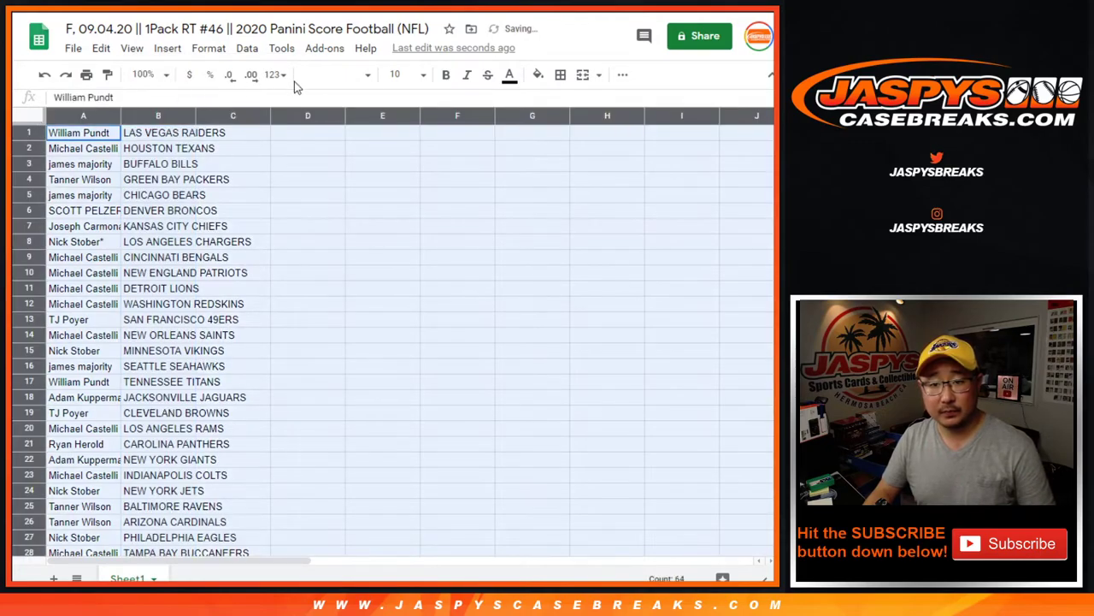
{"action": "left_click", "coordinate": [338, 74]}
{"action": "left_click", "coordinate": [402, 75]}
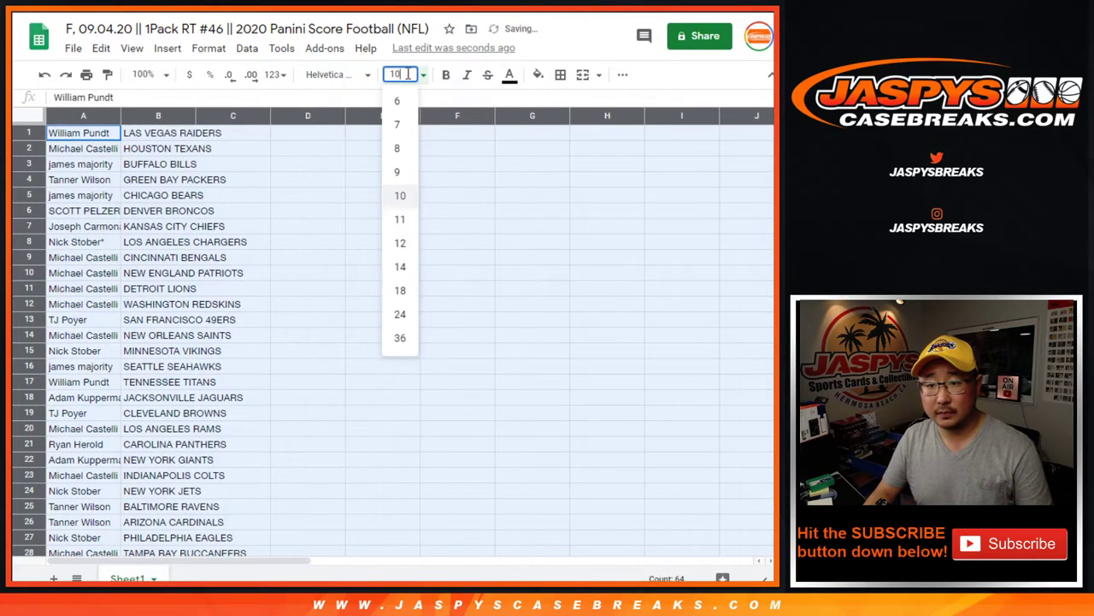
{"action": "left_click", "coordinate": [142, 75]}
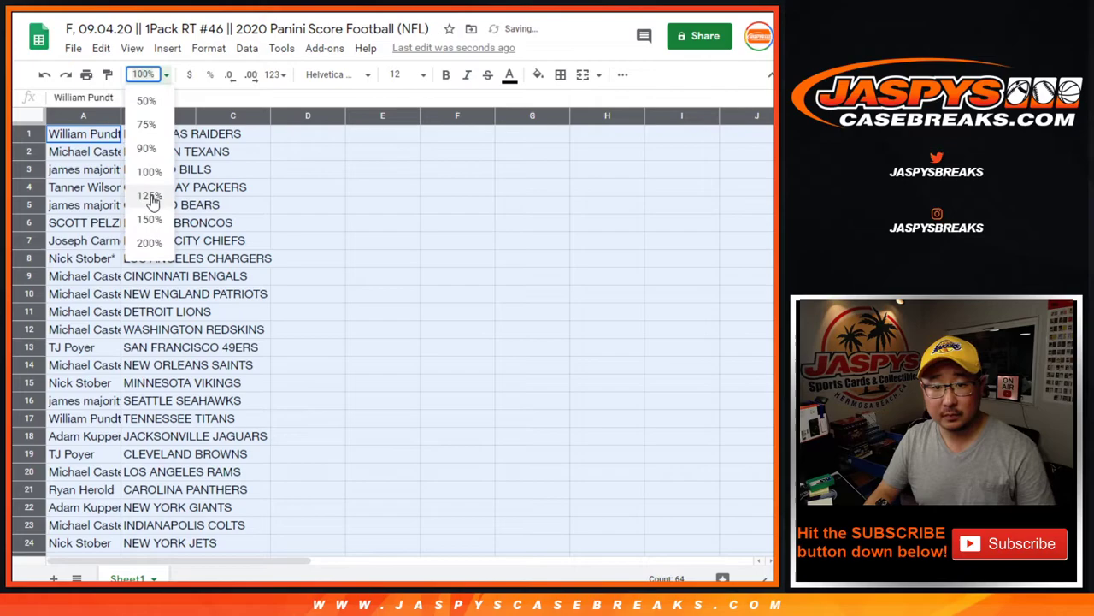
{"action": "left_click", "coordinate": [147, 193]}
{"action": "double_click", "coordinate": [148, 118]}
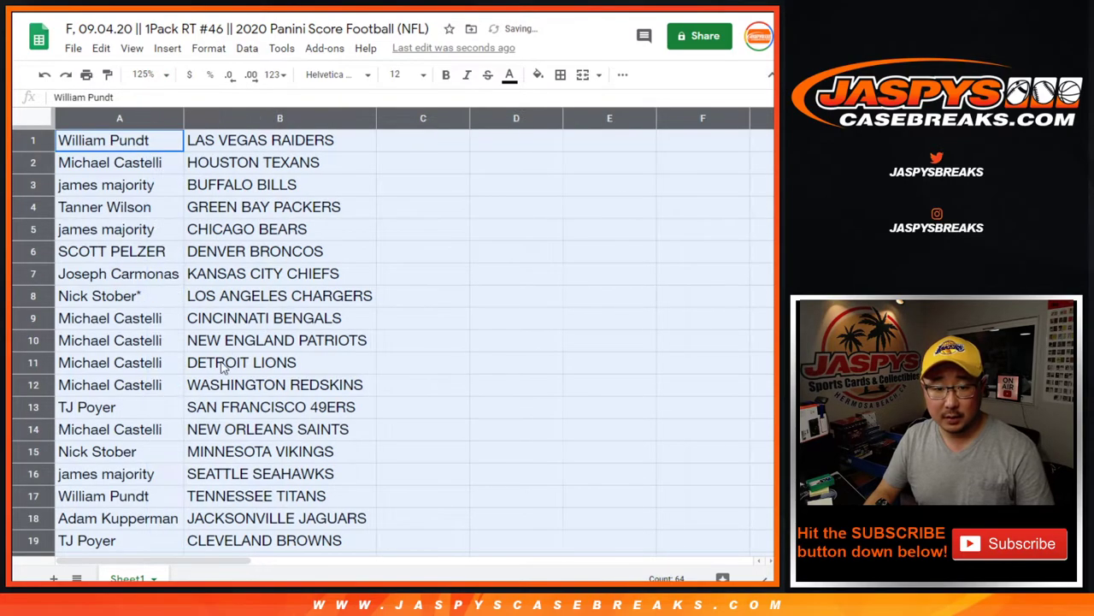
Select the buyer-team pairs in rows 1–32 and set the sheet zoom to 75%
{"action": "left_click", "coordinate": [211, 459], "text": "shift"}
{"action": "left_click", "coordinate": [219, 465], "text": "shift"}
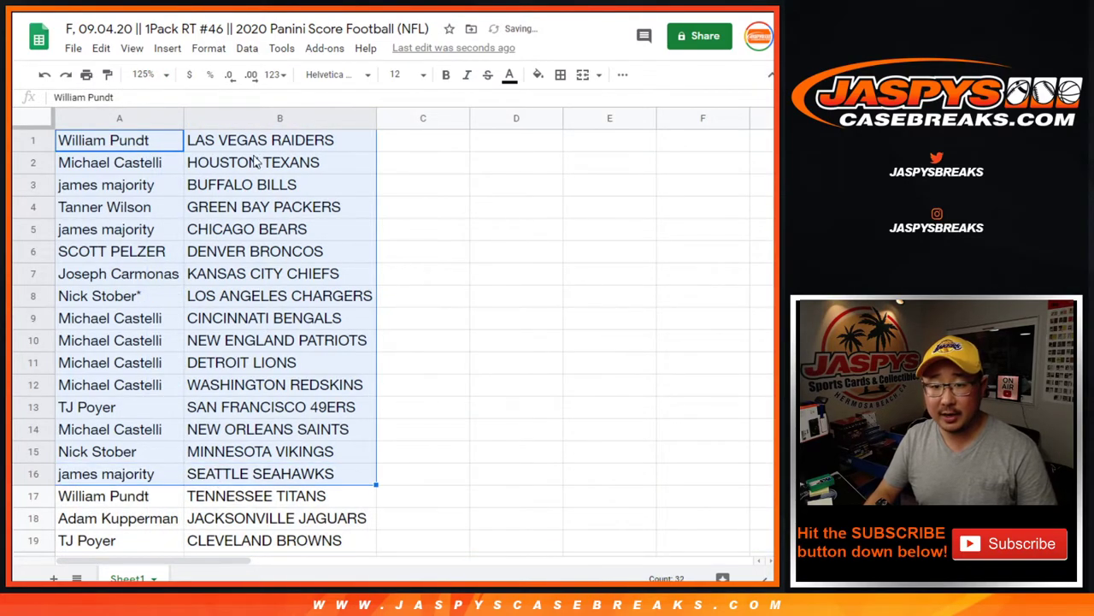
{"action": "scroll", "coordinate": [233, 457], "scroll_direction": "down", "scroll_amount": 1}
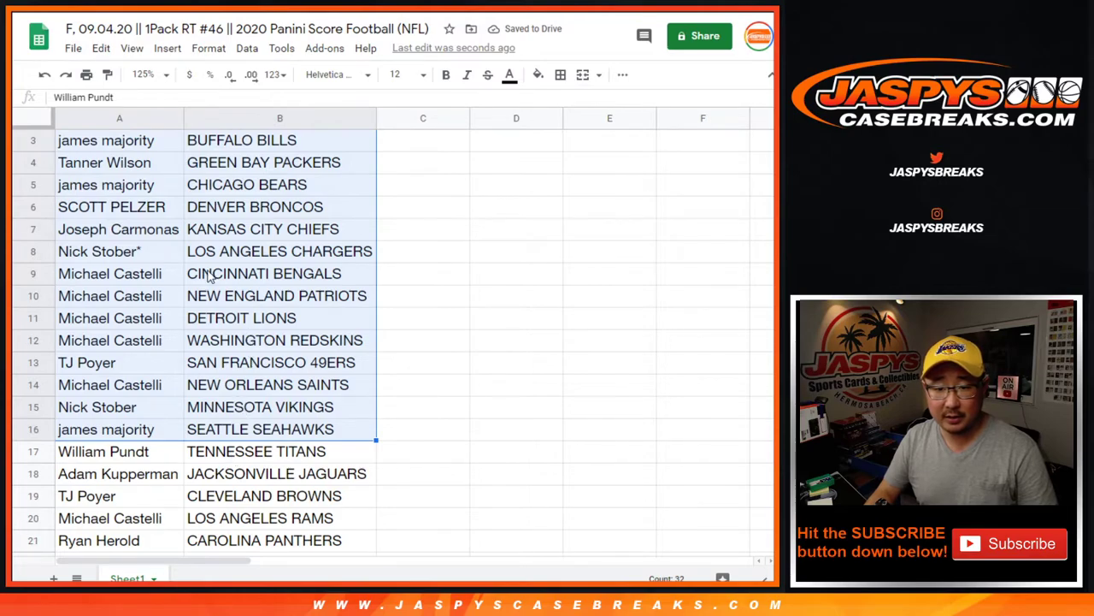
{"action": "scroll", "coordinate": [291, 336], "scroll_direction": "down", "scroll_amount": 5}
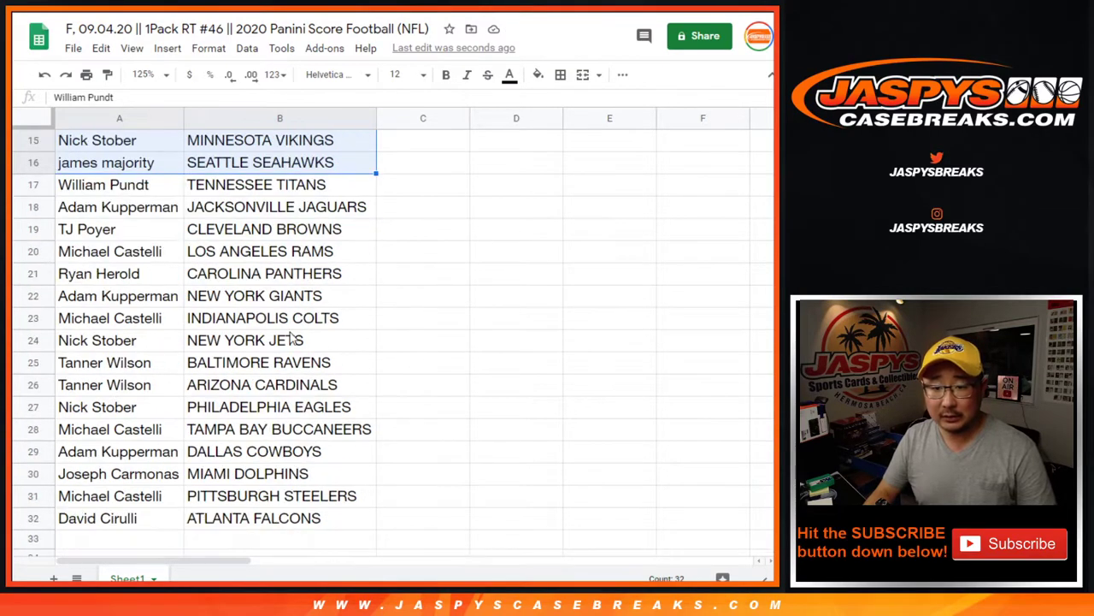
{"action": "left_click", "coordinate": [180, 195]}
{"action": "left_click", "coordinate": [253, 526], "text": "shift"}
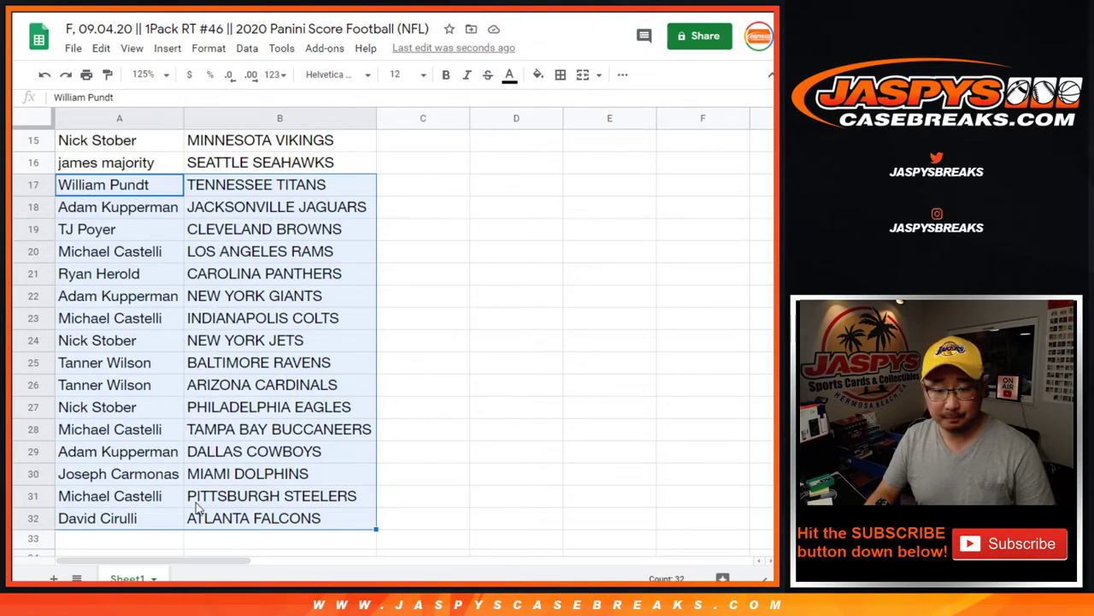
{"action": "scroll", "coordinate": [334, 432], "scroll_direction": "up", "scroll_amount": 5}
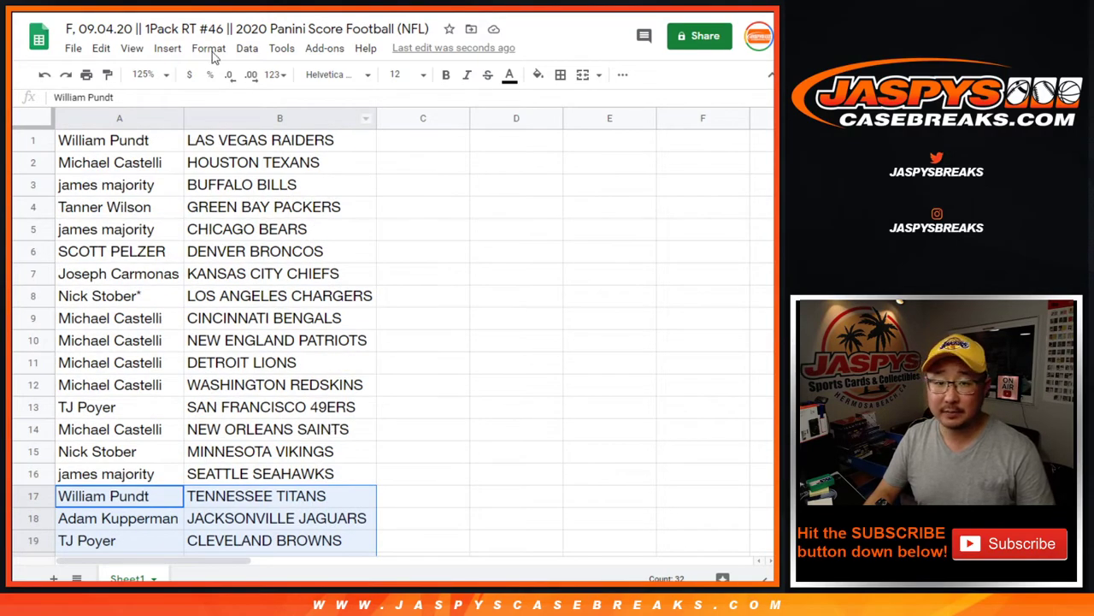
{"action": "left_click", "coordinate": [143, 74]}
{"action": "type", "text": "80"}
{"action": "key", "text": "Return"}
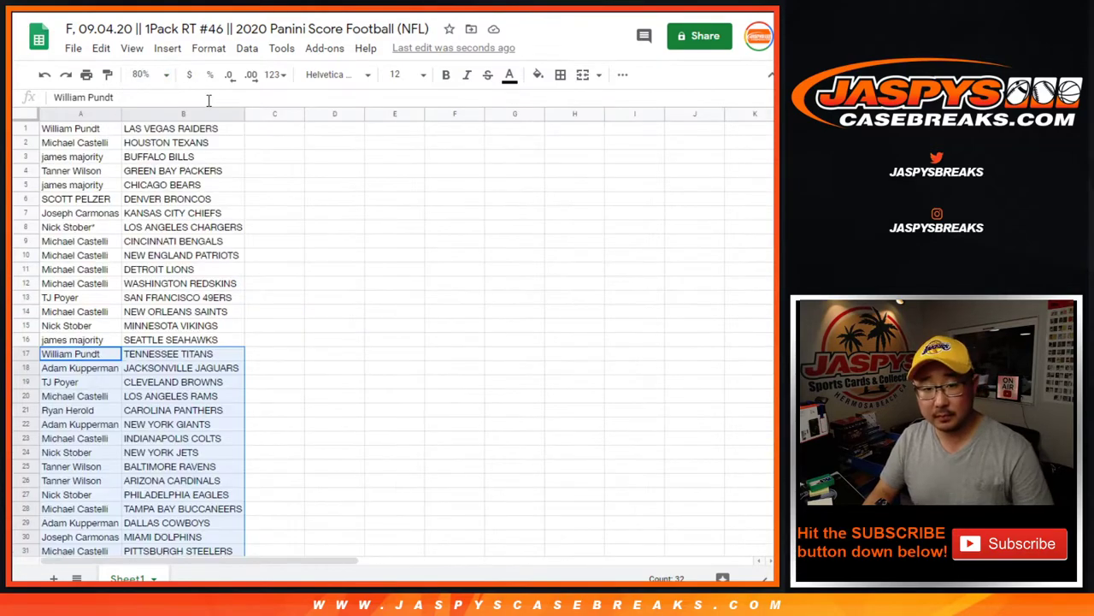
{"action": "left_click", "coordinate": [145, 75]}
{"action": "left_click", "coordinate": [146, 124]}
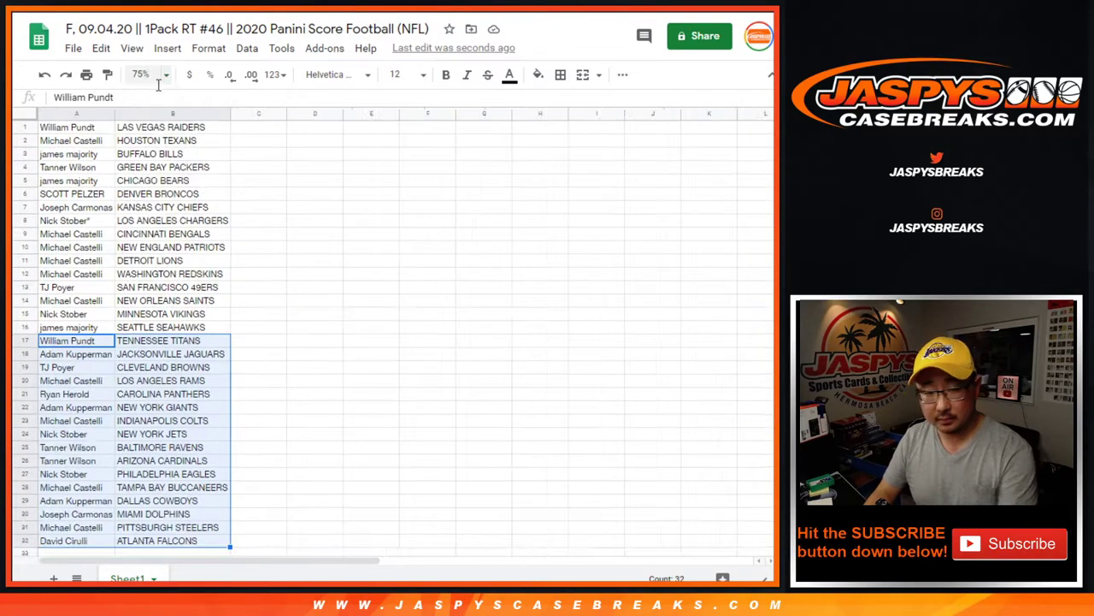
Sort the sheet A→Z by team in column B, then add all borders and centre alignment
{"action": "left_click", "coordinate": [181, 114]}
{"action": "left_click", "coordinate": [246, 48]}
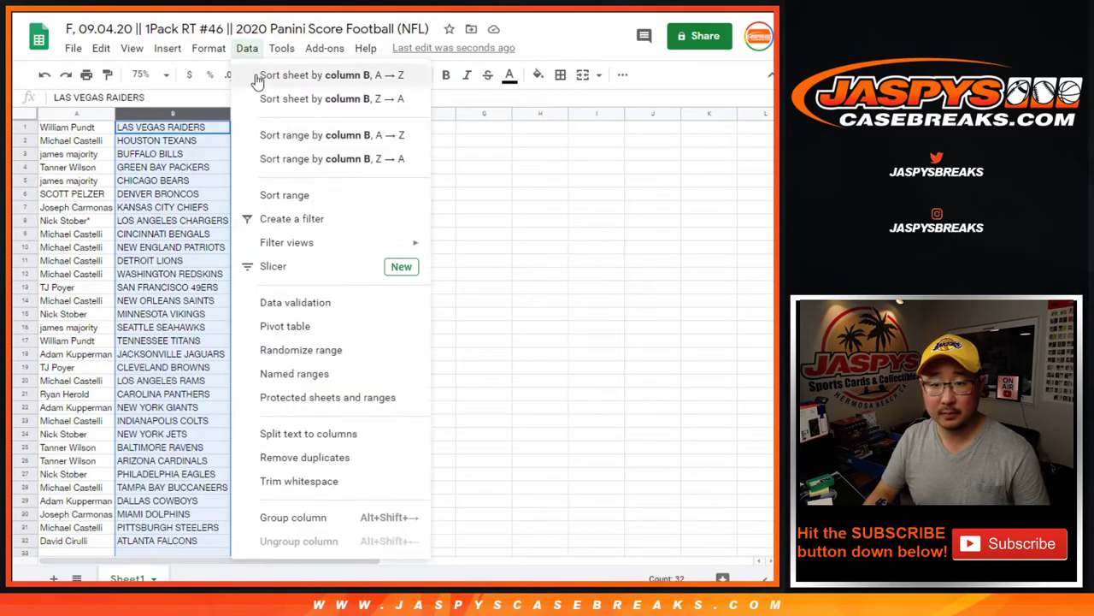
{"action": "left_click", "coordinate": [273, 76]}
{"action": "left_click", "coordinate": [560, 74]}
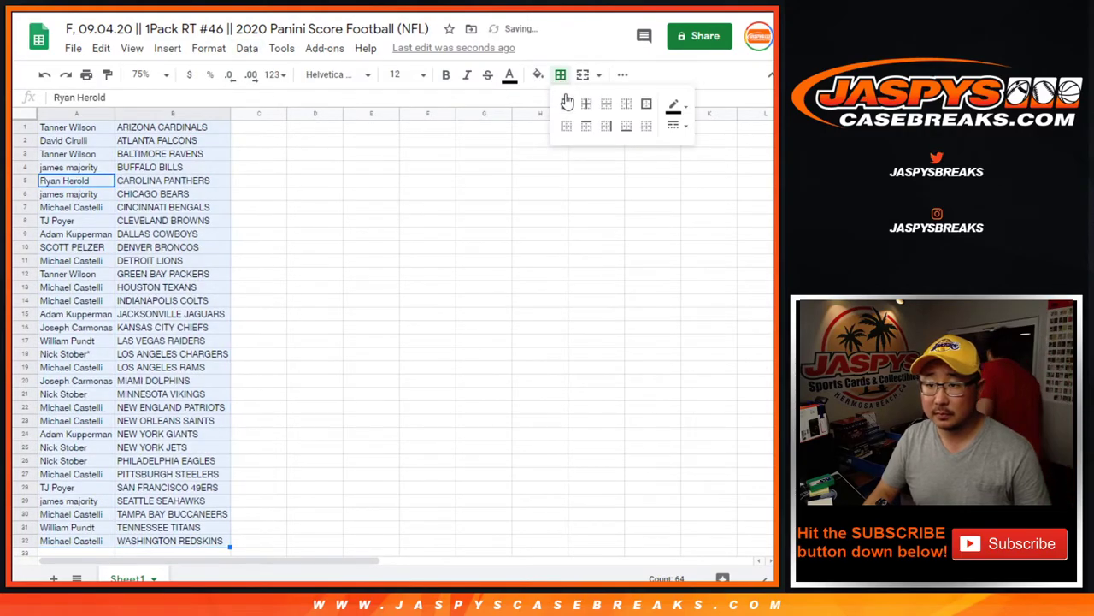
{"action": "left_click", "coordinate": [564, 105]}
{"action": "left_click", "coordinate": [622, 75]}
{"action": "left_click", "coordinate": [400, 102]}
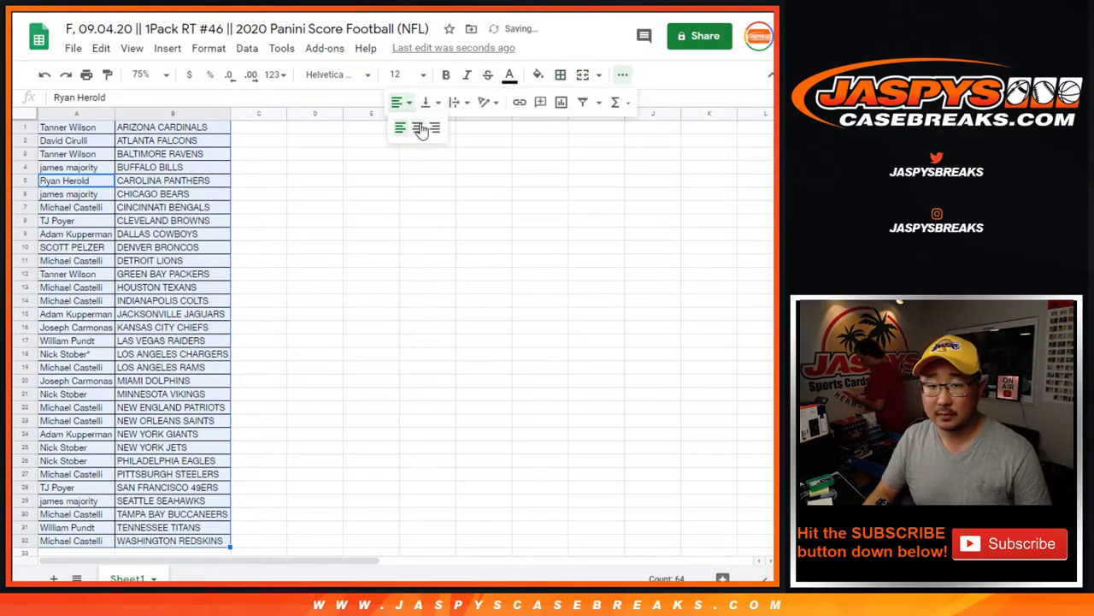
{"action": "left_click", "coordinate": [417, 126]}
Print the sheet in portrait with the workbook title in the header
{"action": "left_click", "coordinate": [87, 74]}
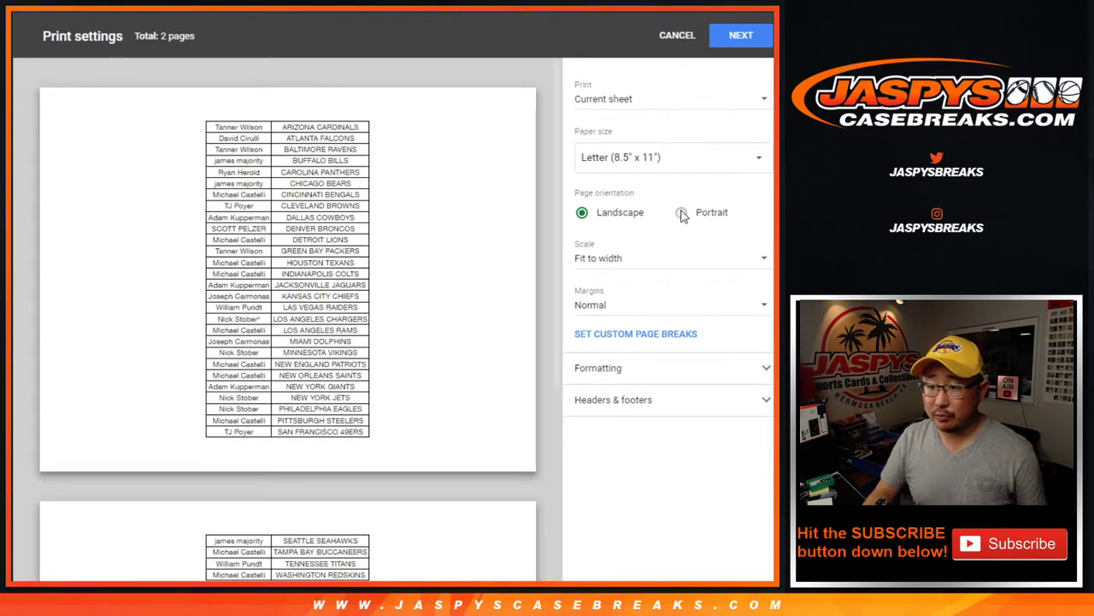
{"action": "left_click", "coordinate": [682, 212]}
{"action": "left_click", "coordinate": [630, 399]}
{"action": "left_click", "coordinate": [631, 457]}
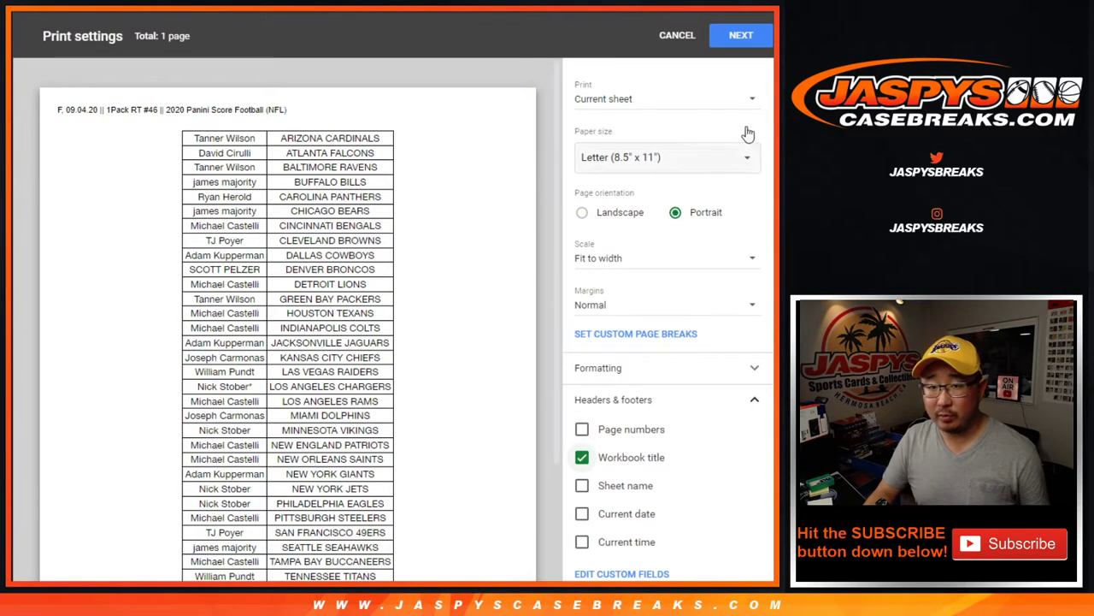
{"action": "left_click", "coordinate": [746, 36]}
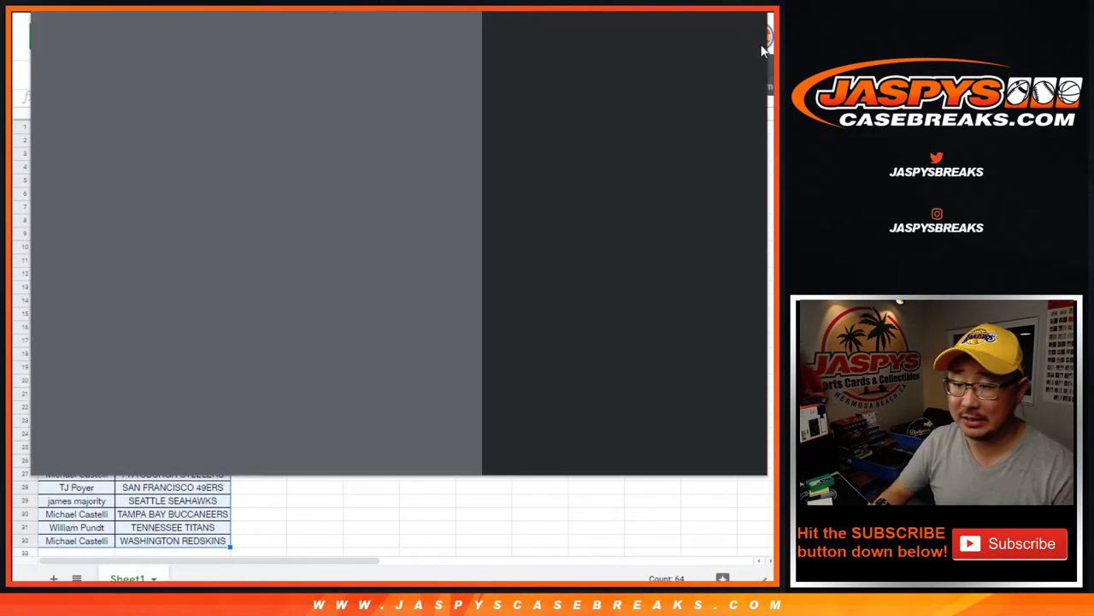
{"action": "key", "text": "Return"}
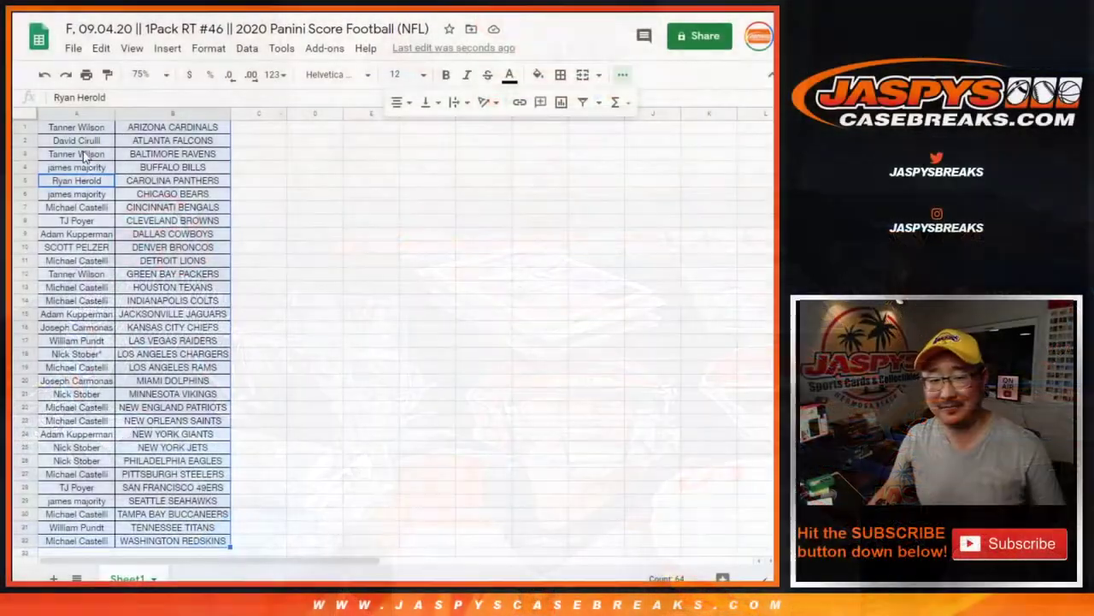
Select the 32 buyer names in column A for pasting into the List Randomizer
{"action": "left_click_drag", "start_coordinate": [85, 128], "coordinate": [81, 541]}
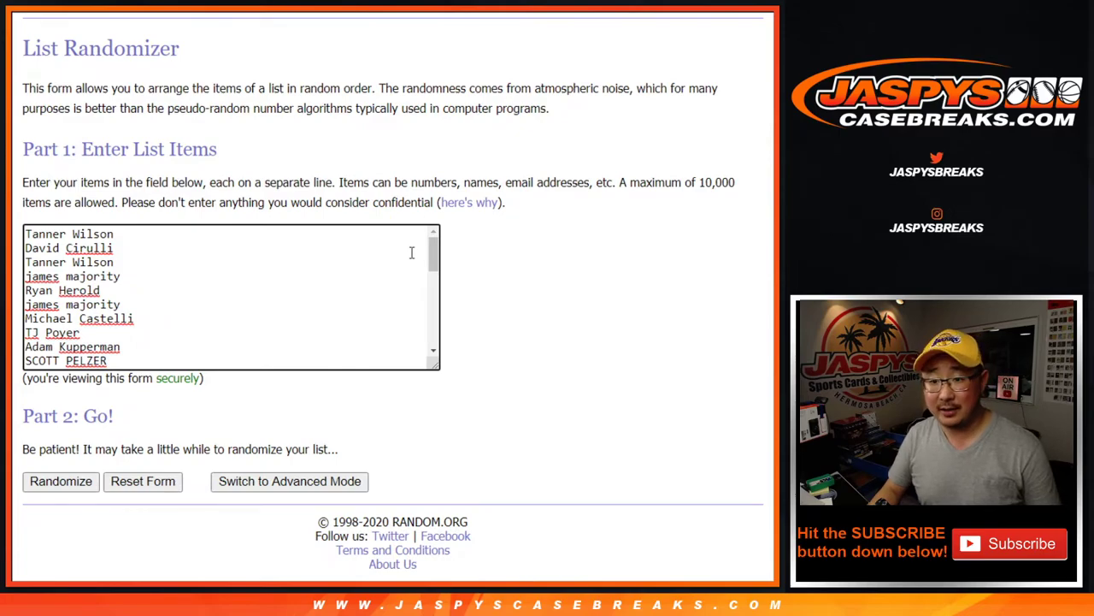
{"action": "scroll", "coordinate": [412, 253], "scroll_direction": "down", "scroll_amount": 5}
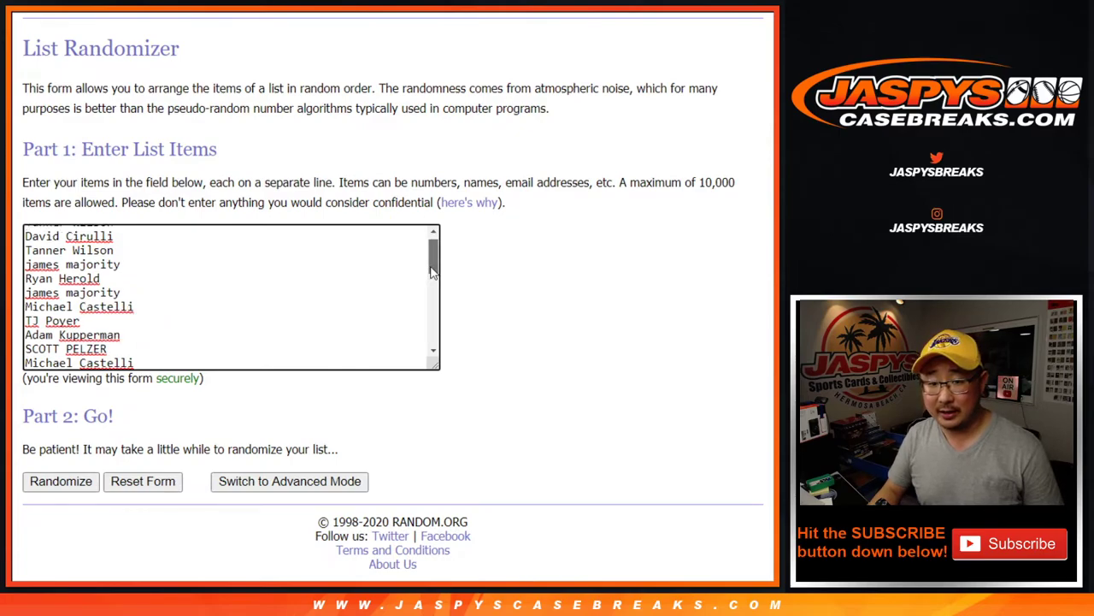
{"action": "scroll", "coordinate": [412, 254], "scroll_direction": "up", "scroll_amount": 10}
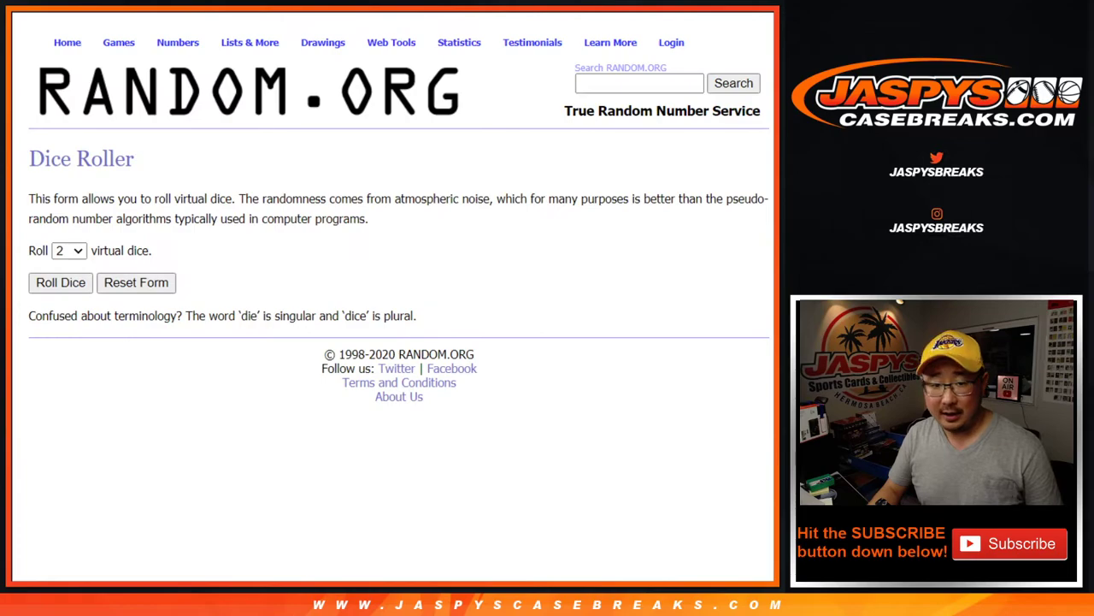
Roll the two virtual dice, then shuffle the 32 buyer names seven times
{"action": "left_click", "coordinate": [71, 285]}
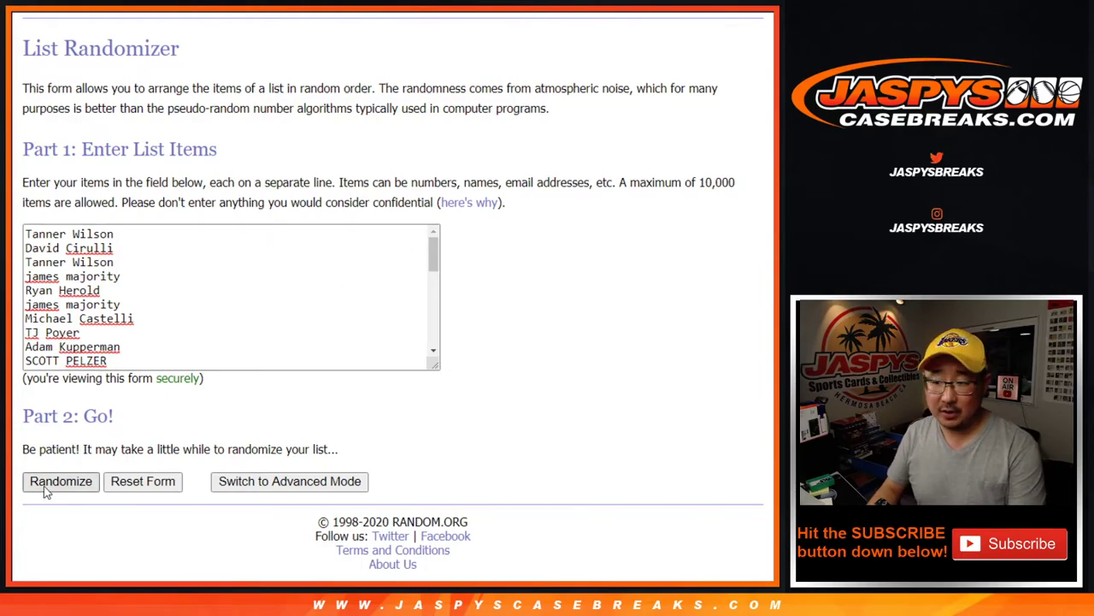
{"action": "left_click", "coordinate": [44, 484]}
{"action": "left_click", "coordinate": [43, 481]}
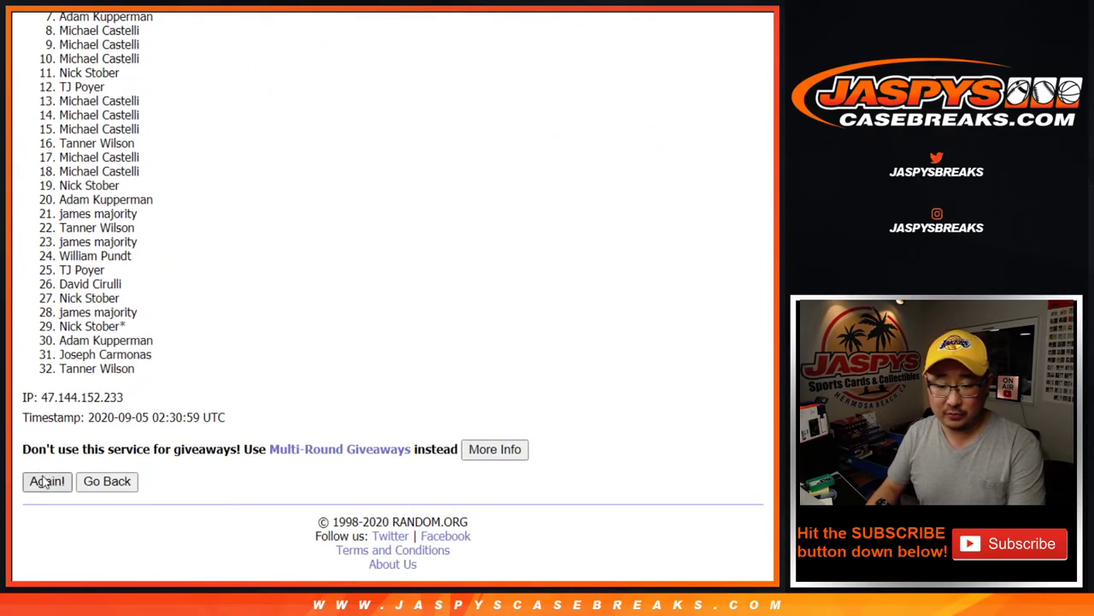
{"action": "left_click", "coordinate": [44, 482]}
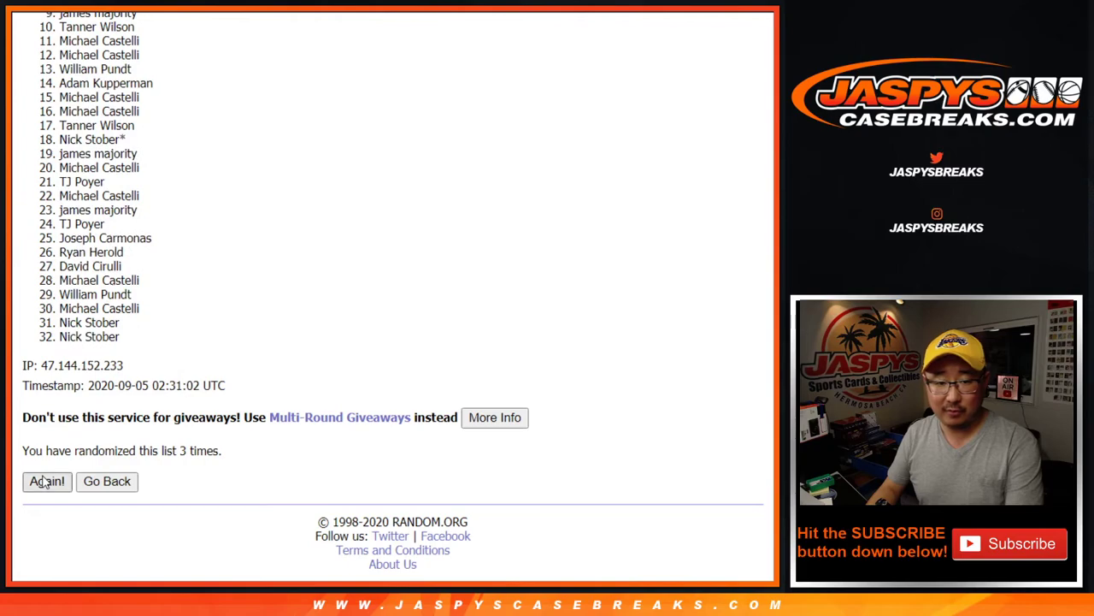
{"action": "left_click", "coordinate": [45, 481]}
{"action": "left_click", "coordinate": [45, 481]}
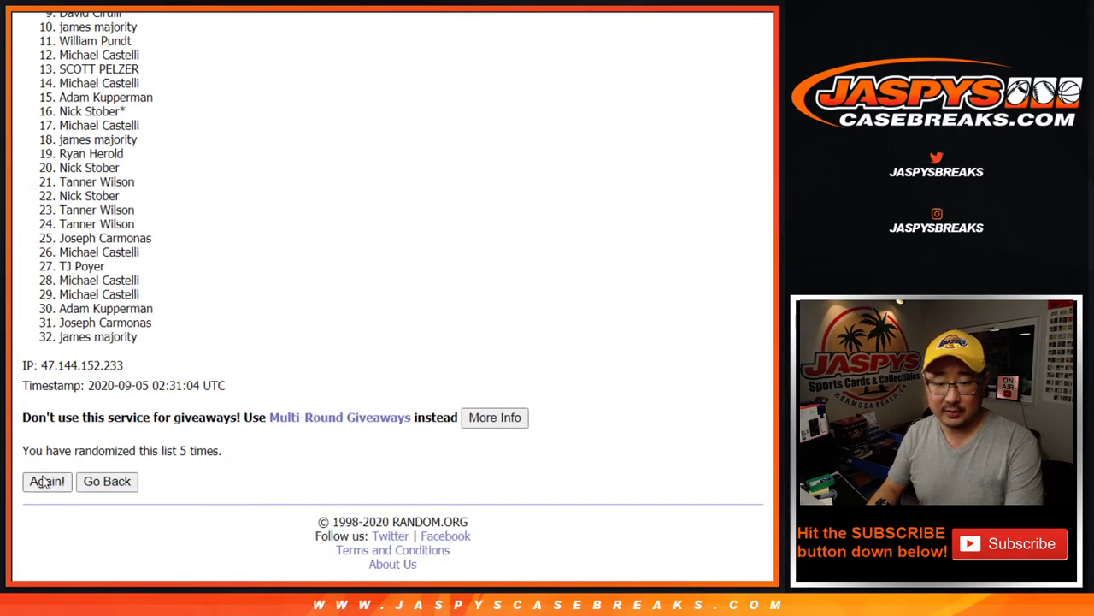
{"action": "left_click", "coordinate": [44, 481]}
{"action": "left_click", "coordinate": [44, 482]}
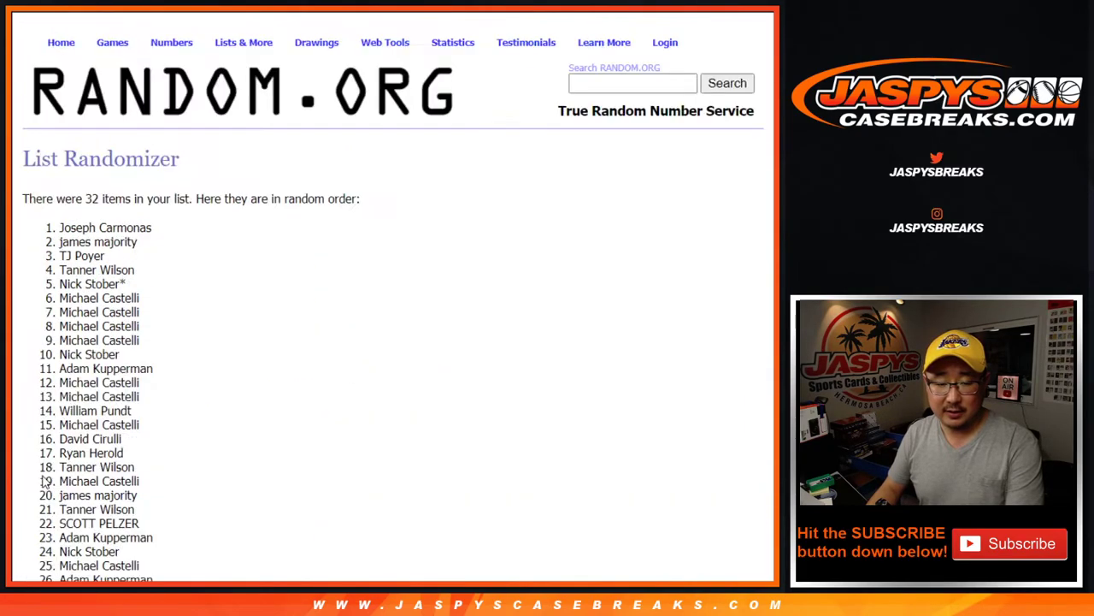
Shuffle the buyer list an eighth time and highlight names 1–8 as the top-eight spots
{"action": "key", "text": "Return"}
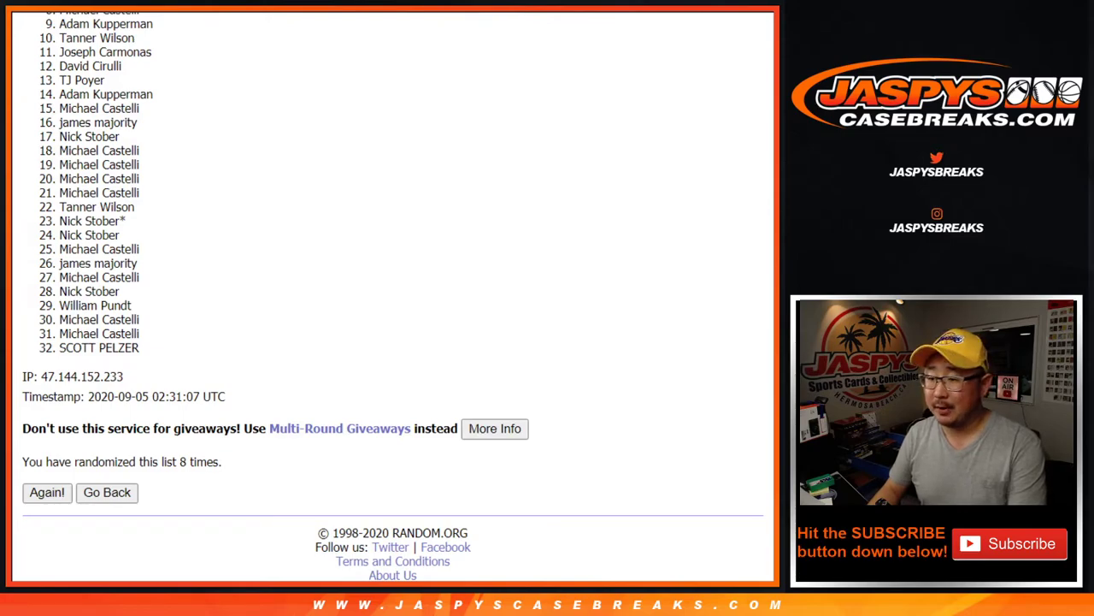
{"action": "scroll", "coordinate": [394, 297], "scroll_direction": "up", "scroll_amount": 1}
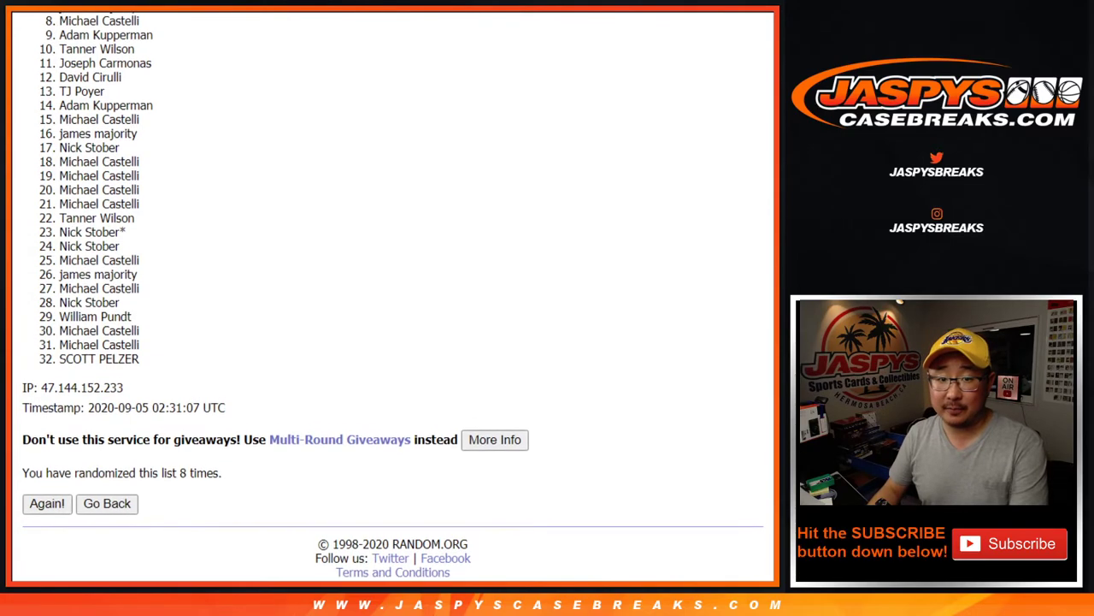
{"action": "scroll", "coordinate": [393, 297], "scroll_direction": "up", "scroll_amount": 2}
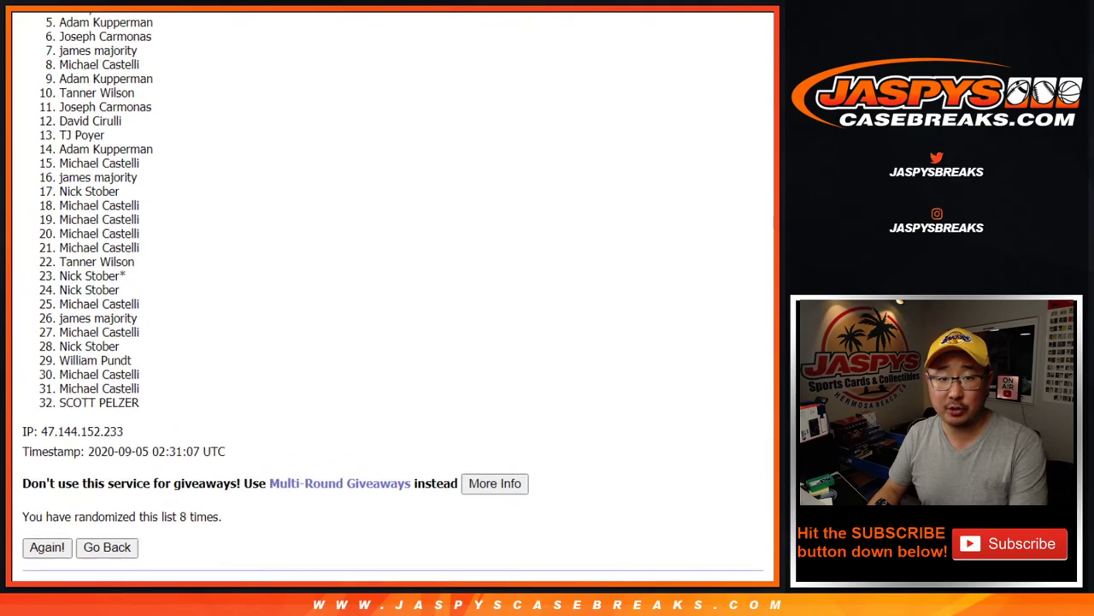
{"action": "scroll", "coordinate": [393, 297], "scroll_direction": "up", "scroll_amount": 2}
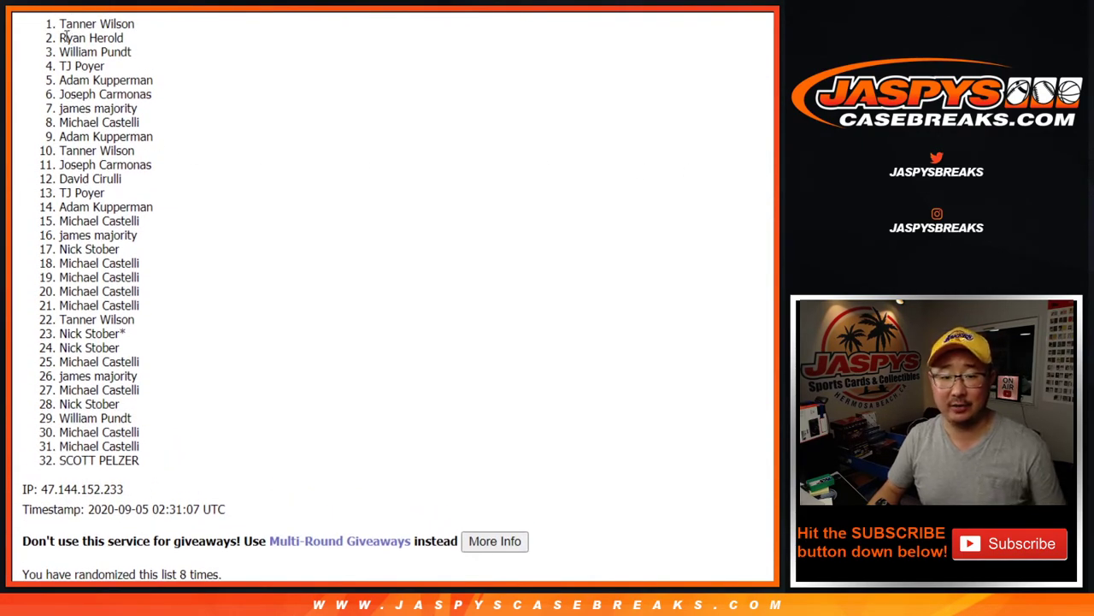
{"action": "mouse_move", "coordinate": [60, 26]}
{"action": "left_mouse_down"}
{"action": "mouse_move", "coordinate": [117, 43]}
{"action": "mouse_move", "coordinate": [171, 86]}
{"action": "mouse_move", "coordinate": [170, 127]}
{"action": "left_mouse_up"}
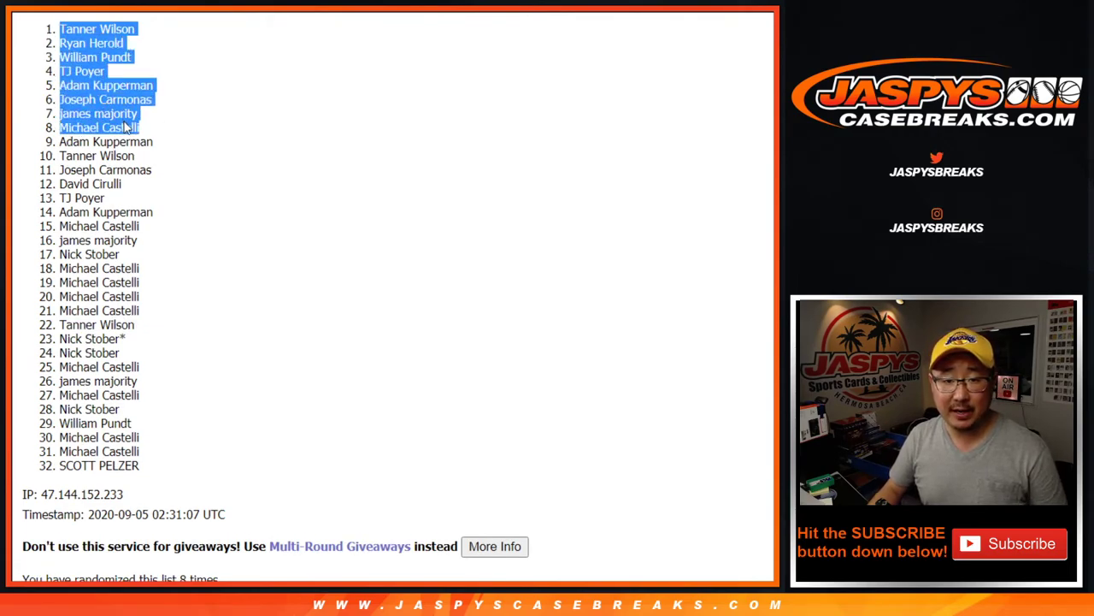